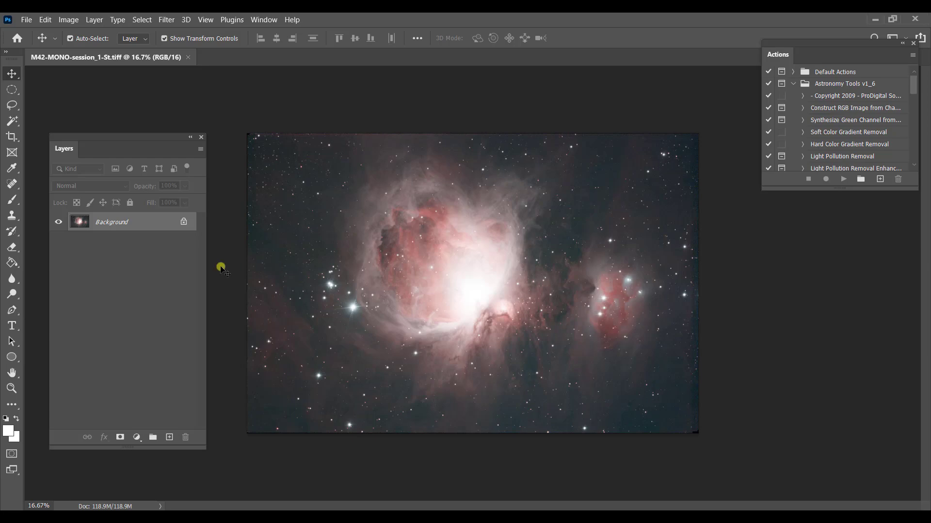
Zoom the M42 TIFF to 33.3%, pan along its edges, then zoom back out to the whole image
{"action": "key", "text": "ctrl"}
{"action": "key", "text": "ctrl+plus"}
{"action": "key", "text": "ctrl+plus"}
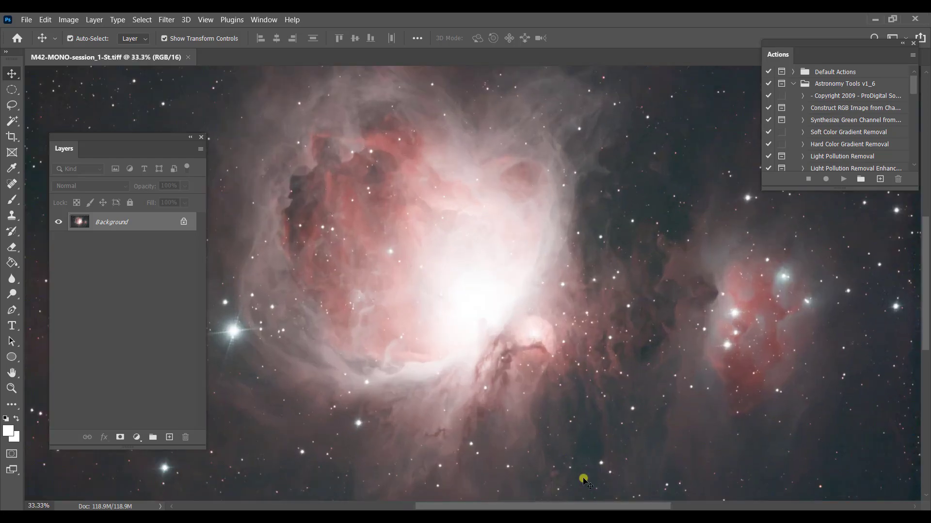
{"action": "left_click_drag", "start_coordinate": [596, 505], "coordinate": [731, 496]}
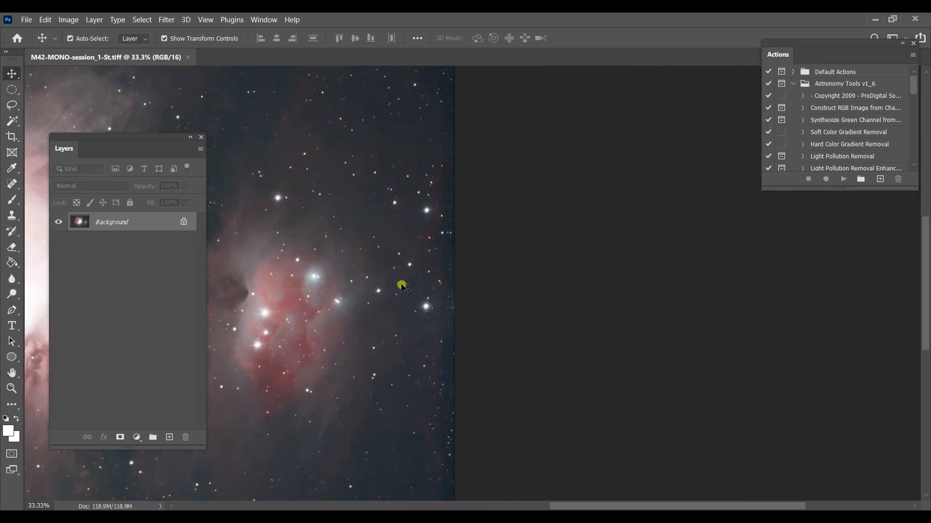
{"action": "scroll", "coordinate": [596, 394], "scroll_direction": "down", "scroll_amount": 5}
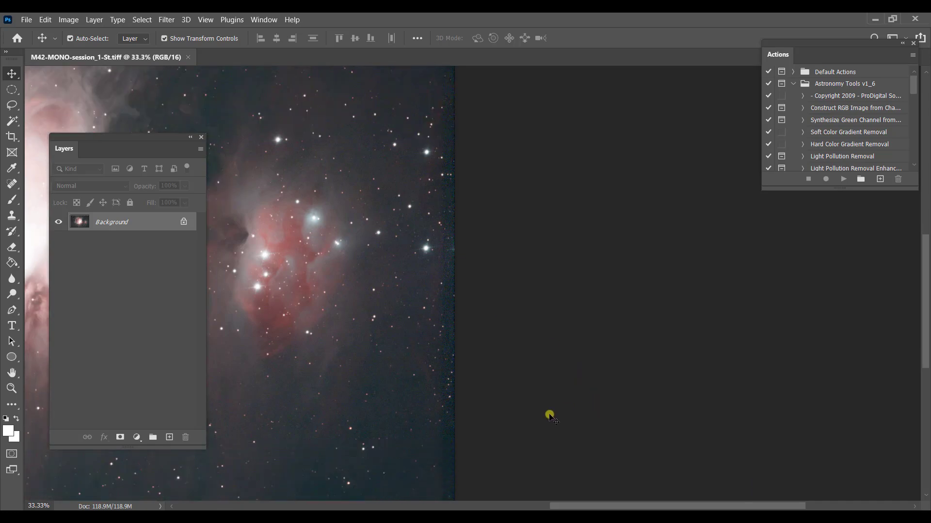
{"action": "left_click_drag", "start_coordinate": [545, 506], "coordinate": [344, 507]}
{"action": "scroll", "coordinate": [489, 484], "scroll_direction": "down", "scroll_amount": 1}
{"action": "scroll", "coordinate": [393, 375], "scroll_direction": "up", "scroll_amount": 8}
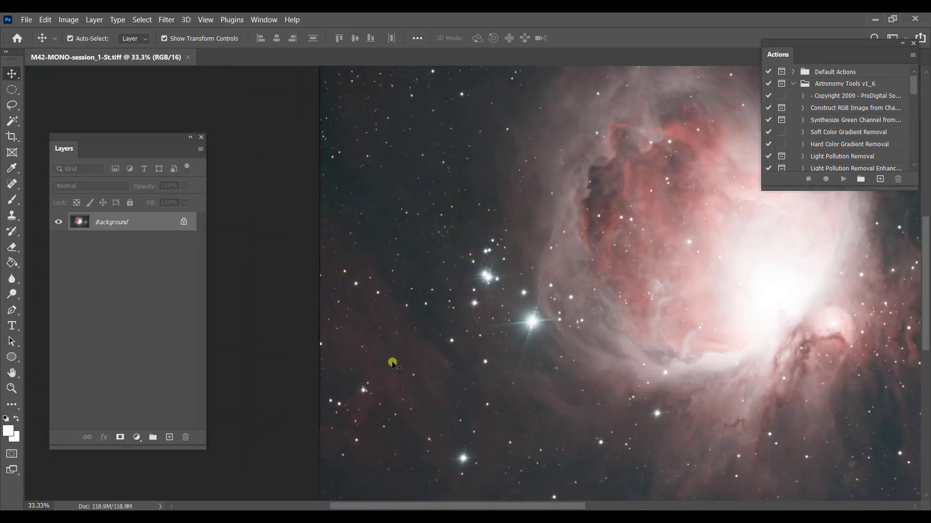
{"action": "scroll", "coordinate": [392, 364], "scroll_direction": "up", "scroll_amount": 1}
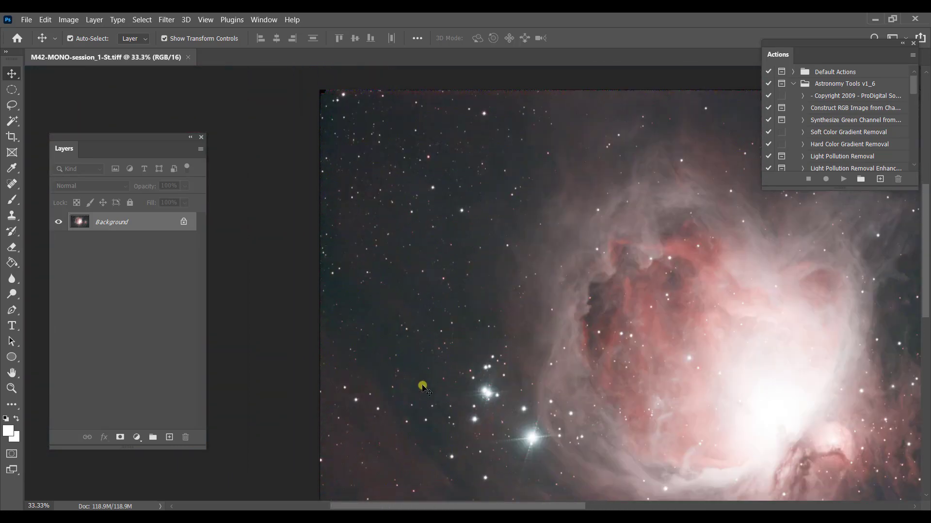
{"action": "left_click_drag", "start_coordinate": [553, 507], "coordinate": [605, 507]}
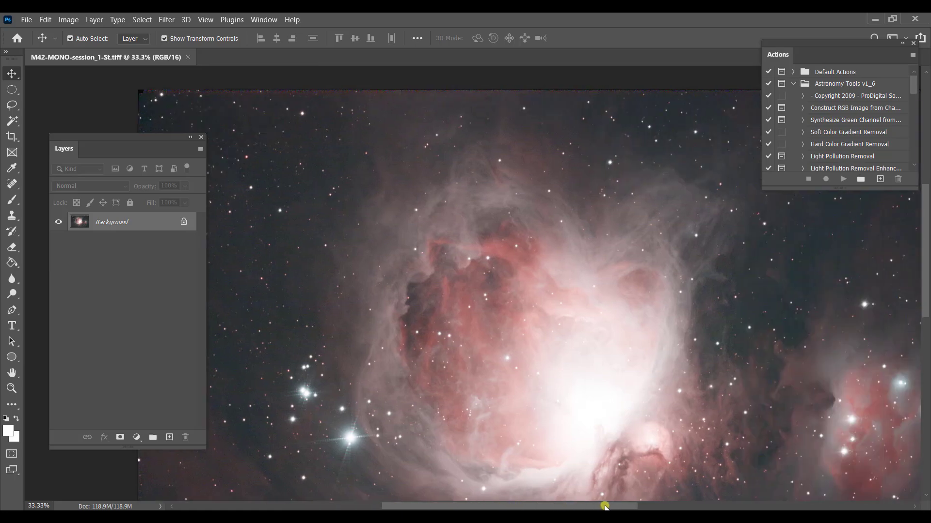
{"action": "key", "text": "ctrl+minus"}
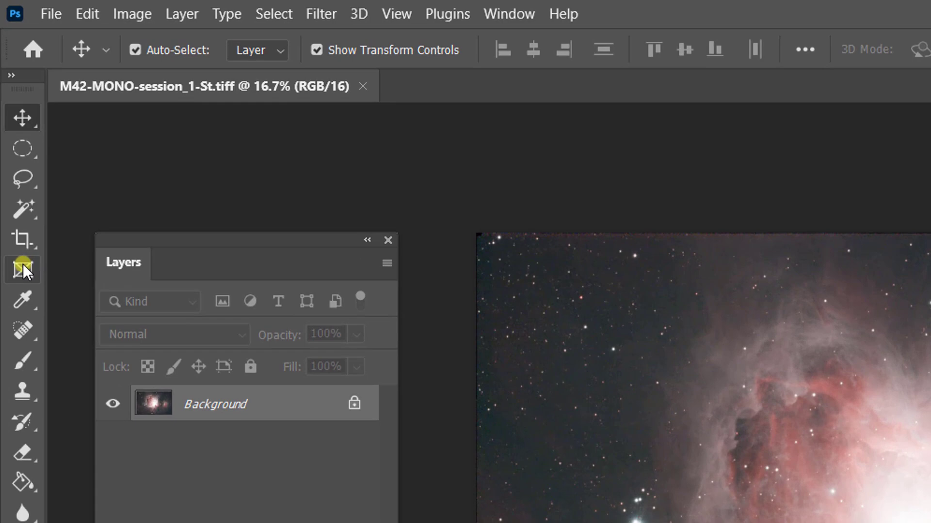
Crop a thin strip off the top-left and bottom-right edges, then fit the cropped image on screen
{"action": "left_click", "coordinate": [22, 268]}
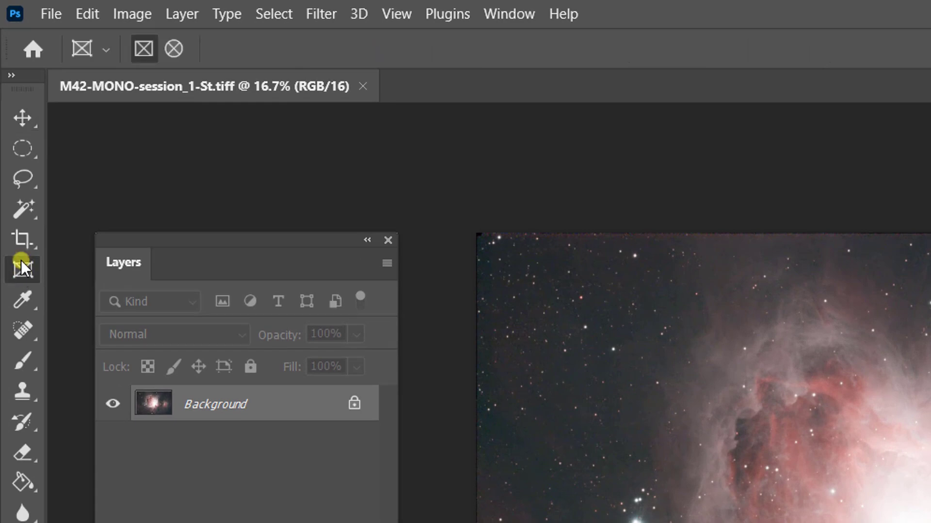
{"action": "left_click", "coordinate": [21, 245]}
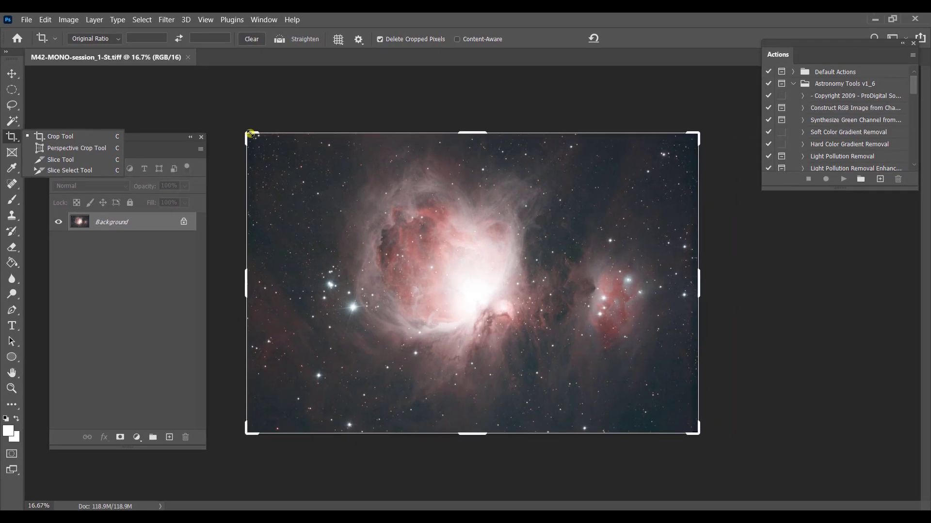
{"action": "left_click_drag", "start_coordinate": [250, 134], "coordinate": [253, 137]}
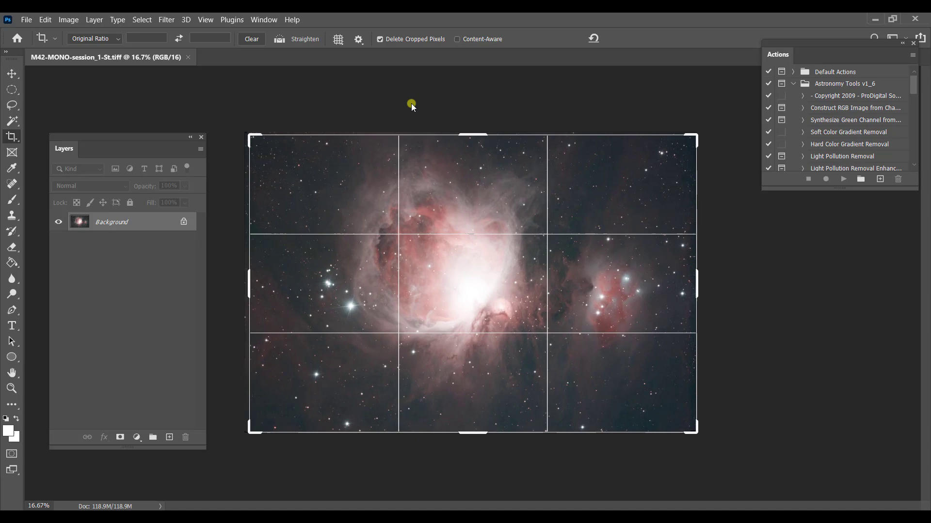
{"action": "key", "text": "ctrl+plus"}
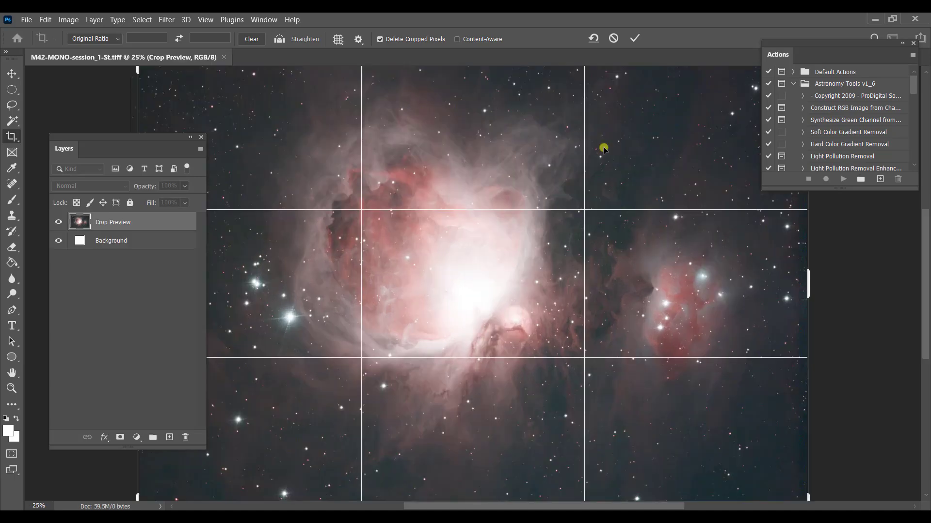
{"action": "left_click_drag", "start_coordinate": [665, 506], "coordinate": [717, 438]}
{"action": "left_click_drag", "start_coordinate": [690, 488], "coordinate": [576, 508]}
{"action": "left_click_drag", "start_coordinate": [611, 415], "coordinate": [618, 380]}
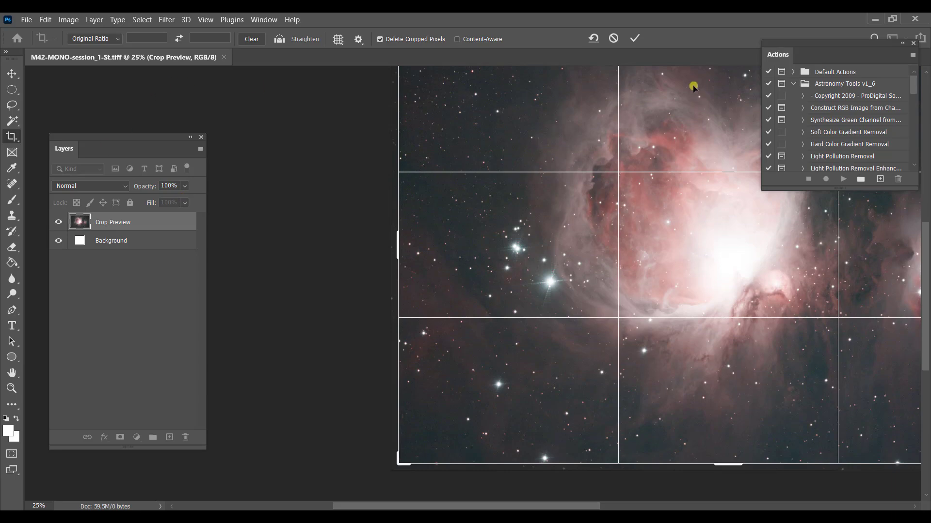
{"action": "left_click", "coordinate": [636, 38]}
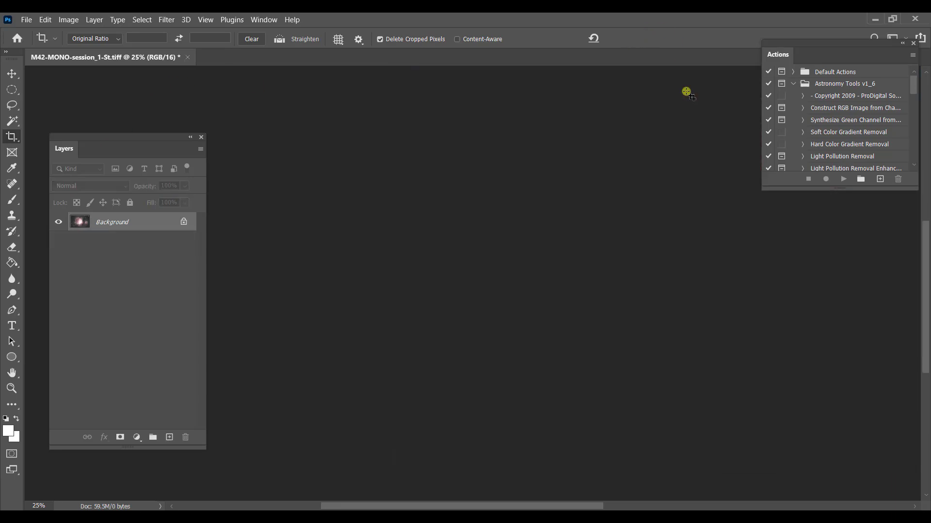
{"action": "key", "text": "ctrl+0"}
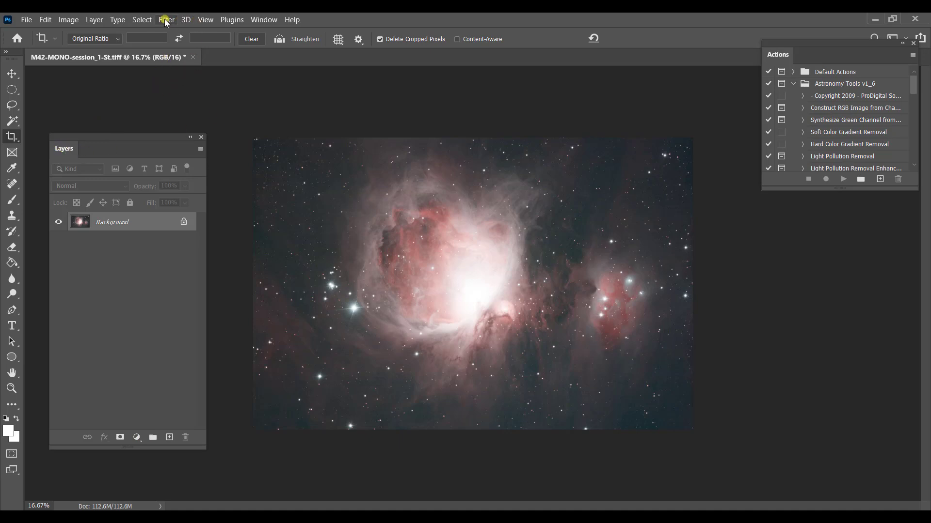
{"action": "left_click", "coordinate": [212, 19]}
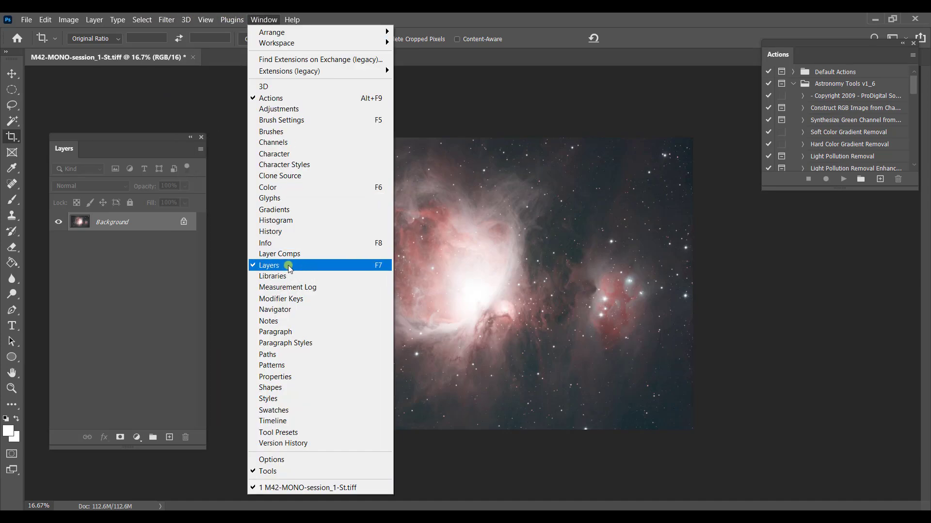
{"action": "left_click", "coordinate": [134, 223]}
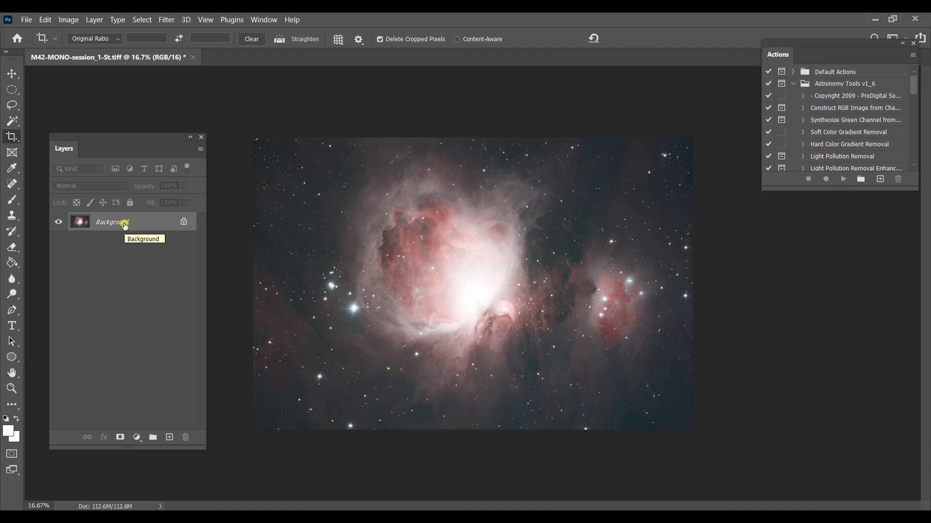
Add a Curves adjustment layer and pull a lower shadow point on the curve down
{"action": "left_click", "coordinate": [137, 438]}
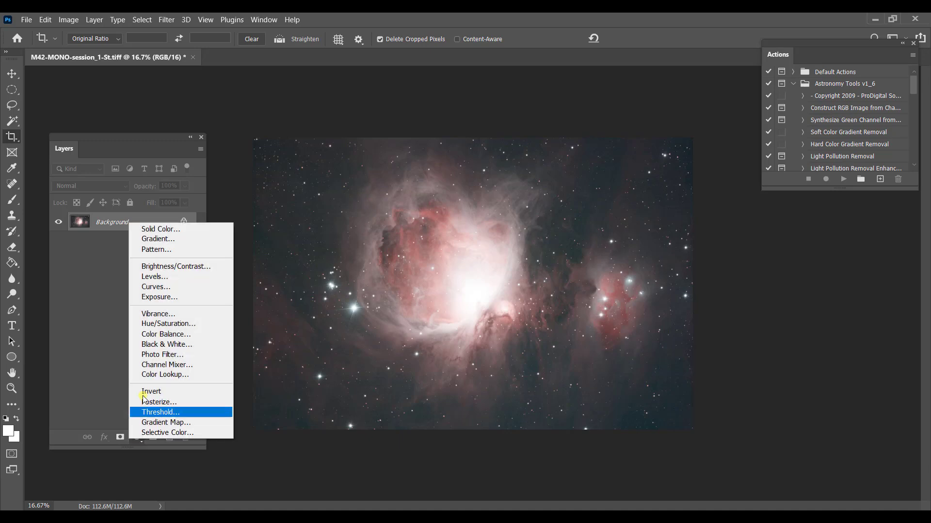
{"action": "left_click", "coordinate": [151, 287]}
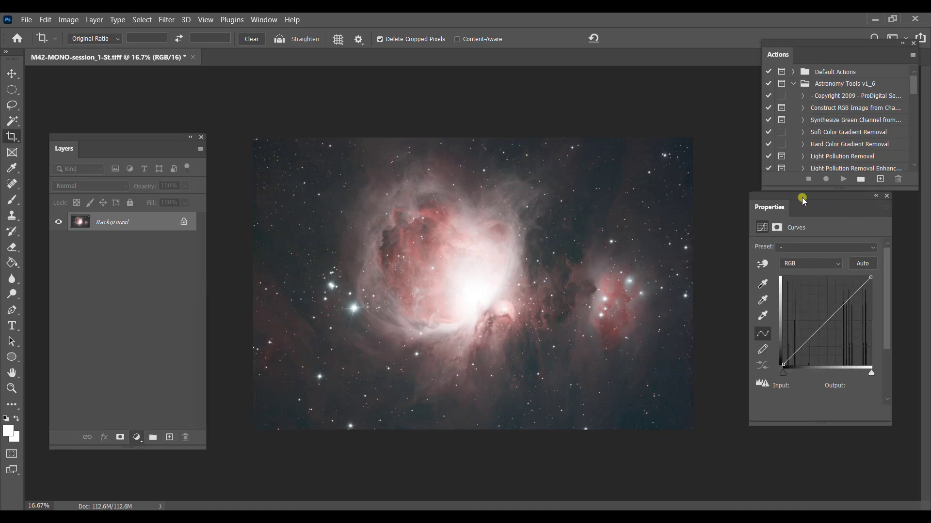
{"action": "left_click_drag", "start_coordinate": [802, 199], "coordinate": [765, 204]}
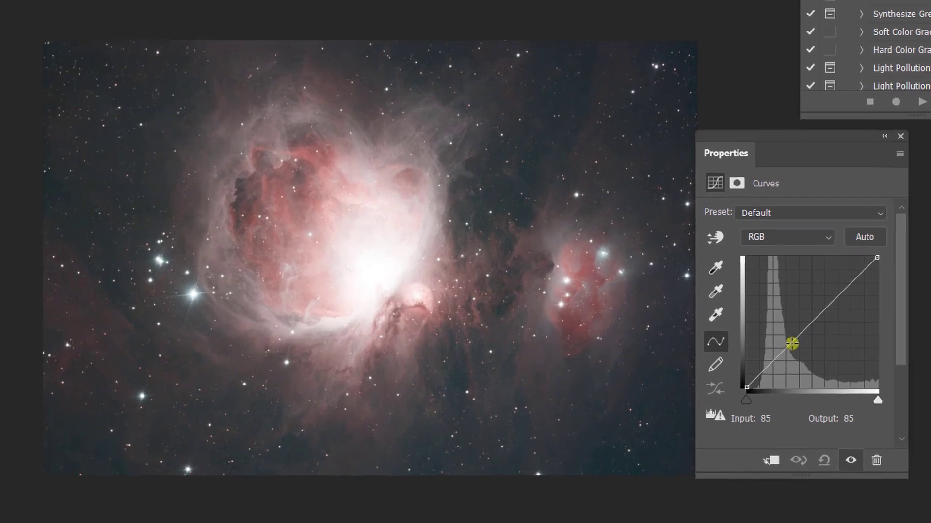
{"action": "left_click_drag", "start_coordinate": [758, 326], "coordinate": [786, 350]}
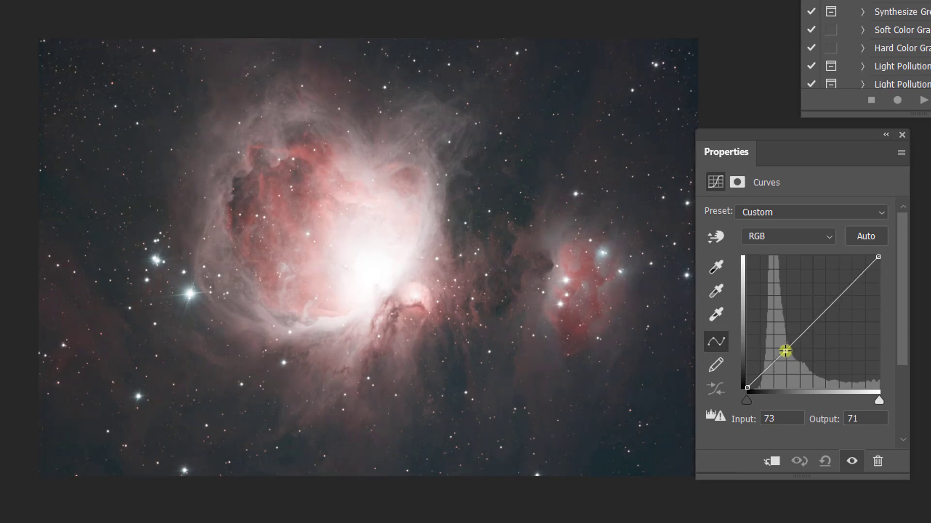
{"action": "left_click", "coordinate": [715, 237]}
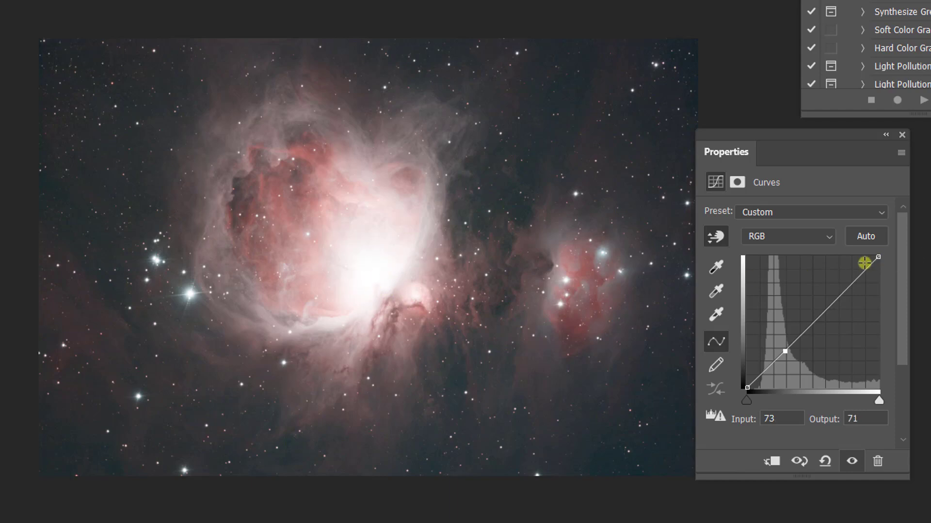
Lower upper and midtone points near 211 and 149 slightly, and deepen shadows from 75 to 66
{"action": "left_click", "coordinate": [853, 285]}
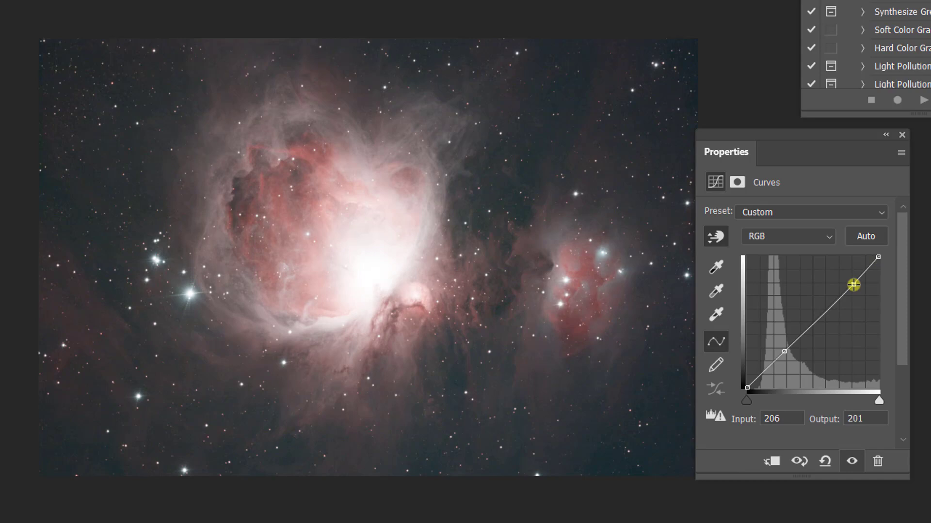
{"action": "left_click_drag", "start_coordinate": [853, 285], "coordinate": [854, 288]}
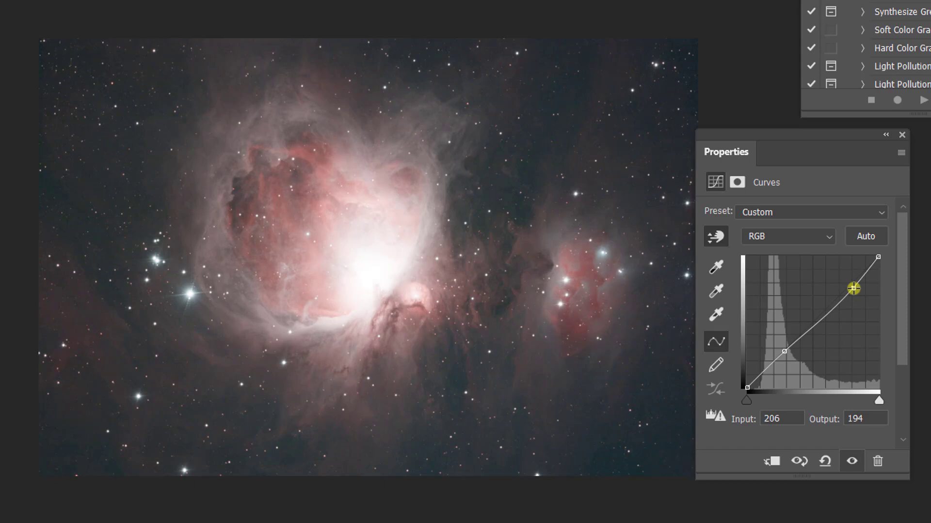
{"action": "left_click_drag", "start_coordinate": [853, 289], "coordinate": [854, 288]}
{"action": "left_click_drag", "start_coordinate": [825, 314], "coordinate": [825, 316]}
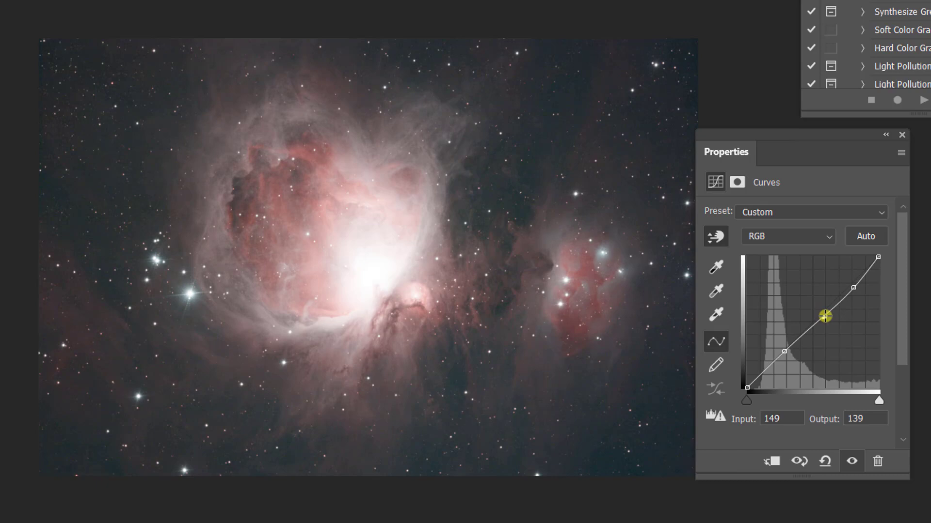
{"action": "left_click", "coordinate": [853, 288]}
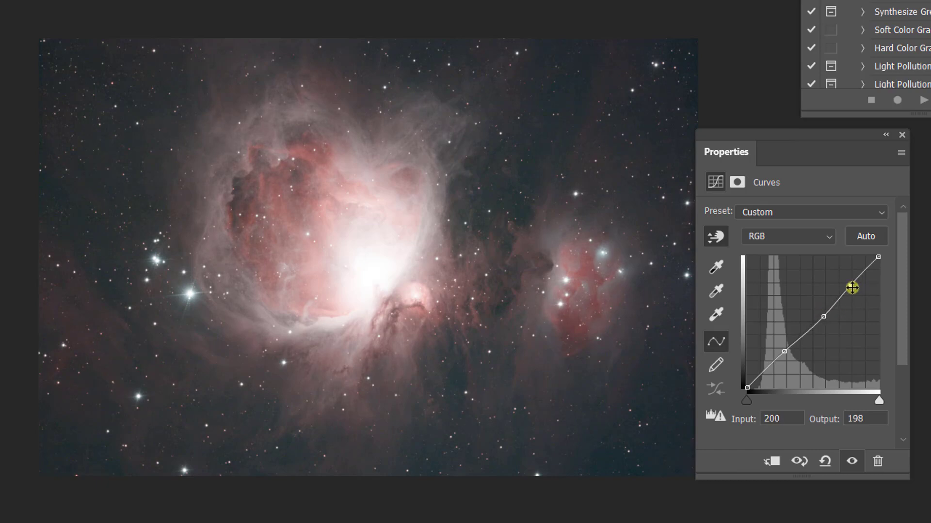
{"action": "left_click_drag", "start_coordinate": [852, 288], "coordinate": [858, 288]}
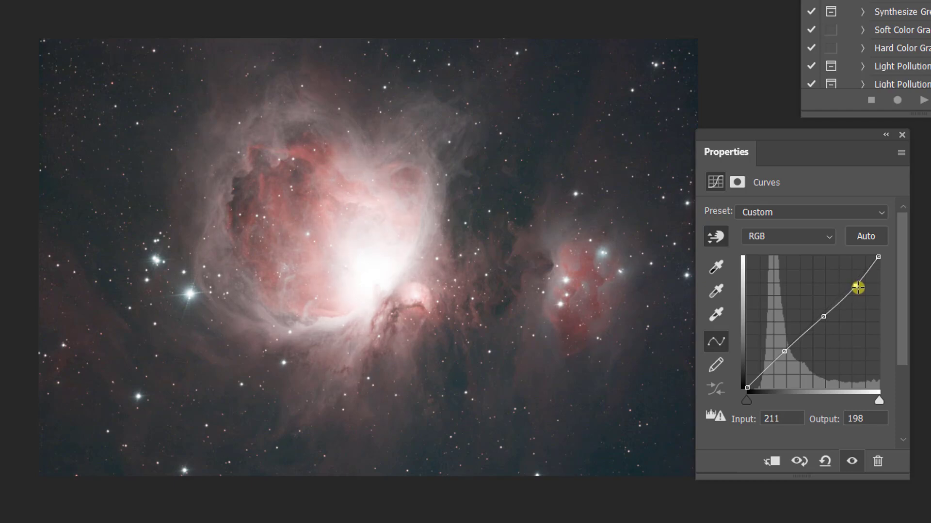
{"action": "left_click", "coordinate": [784, 351]}
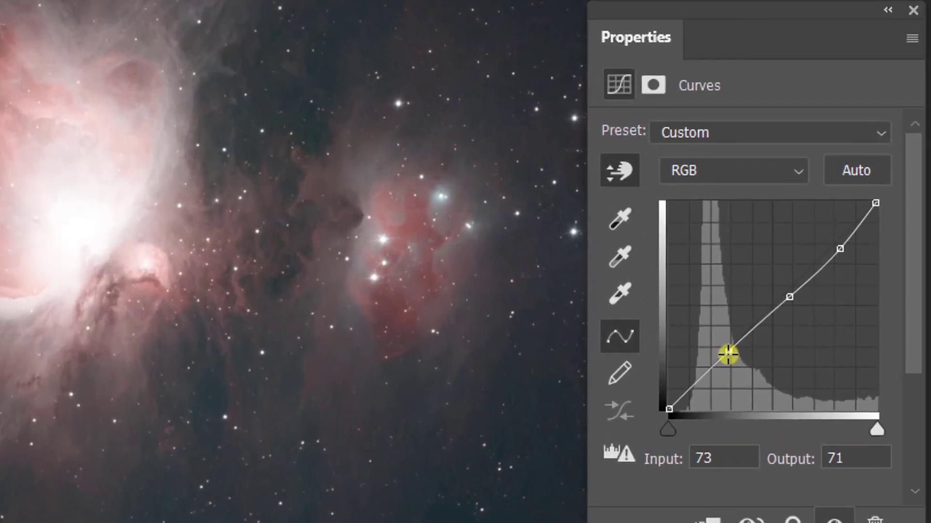
{"action": "left_click_drag", "start_coordinate": [728, 355], "coordinate": [730, 358]}
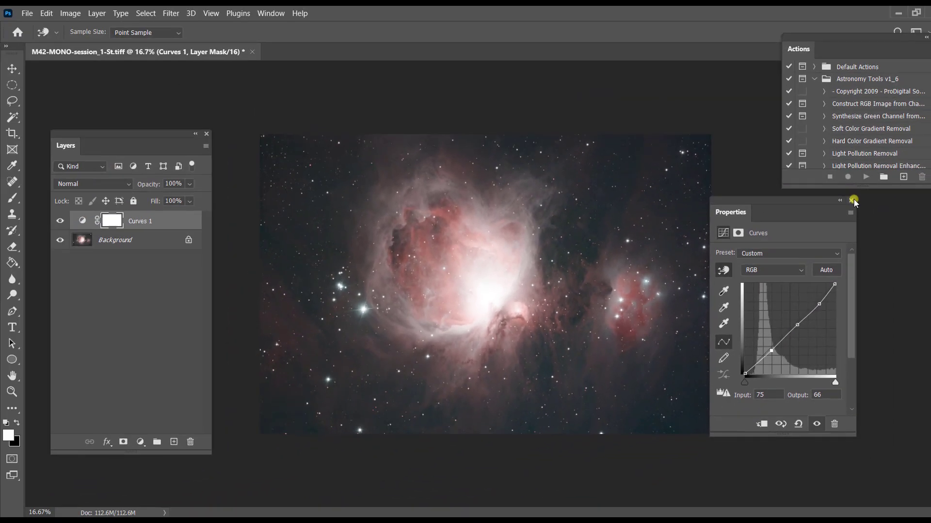
{"action": "left_click", "coordinate": [859, 180]}
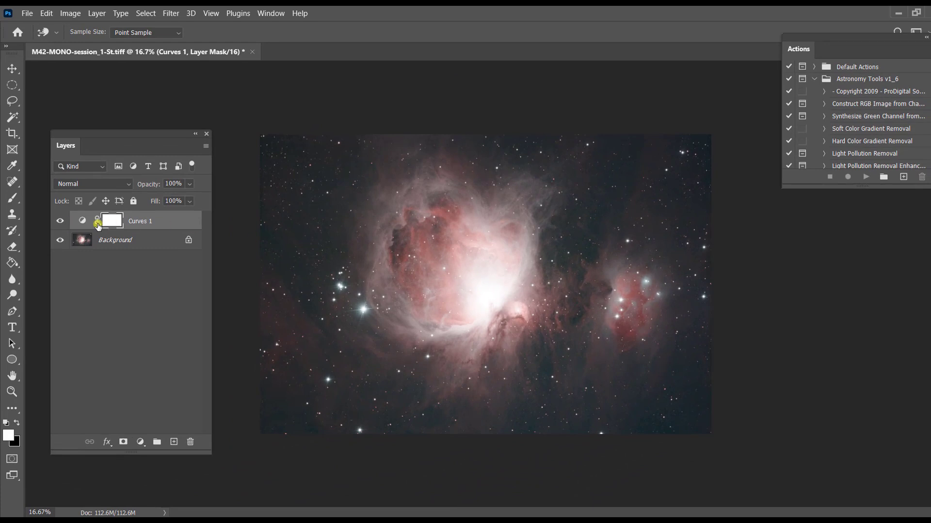
{"action": "left_click", "coordinate": [59, 223]}
{"action": "left_click", "coordinate": [60, 223]}
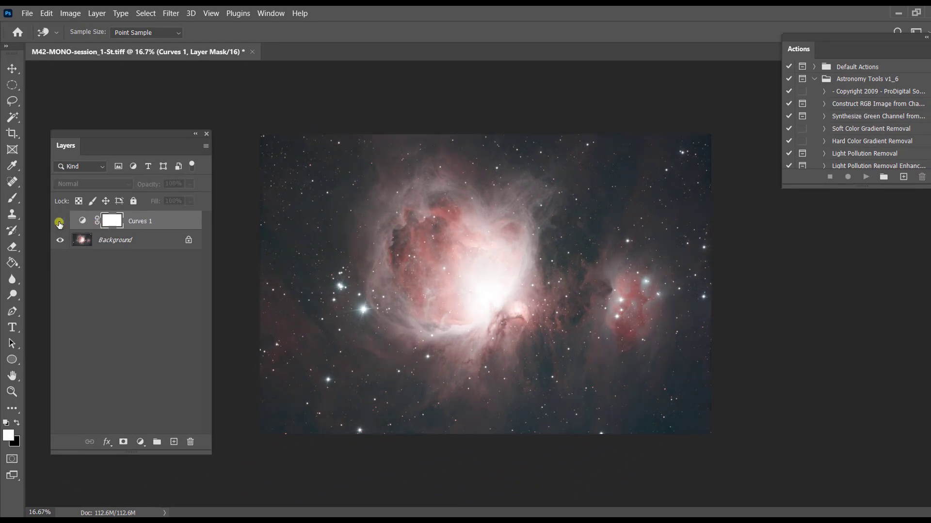
{"action": "left_click", "coordinate": [59, 223]}
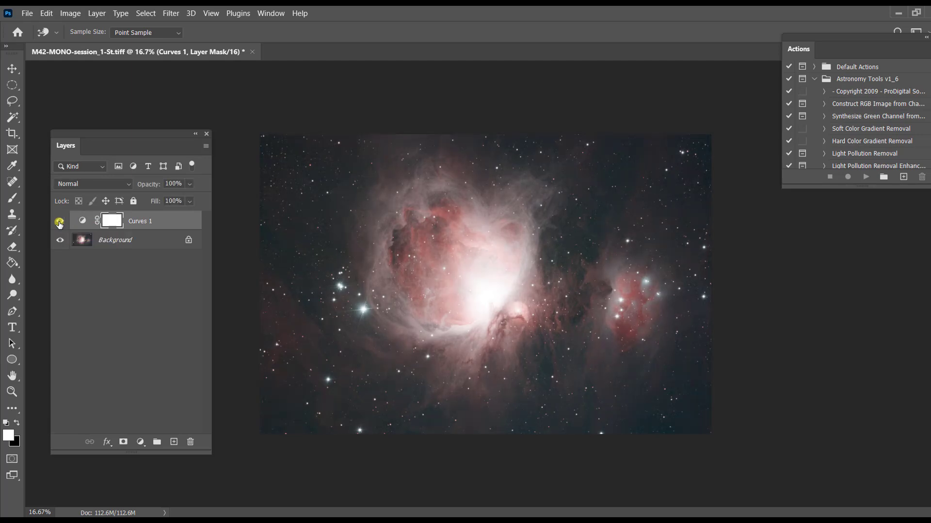
{"action": "left_click", "coordinate": [59, 223]}
{"action": "left_click", "coordinate": [59, 223]}
{"action": "left_click", "coordinate": [59, 223]}
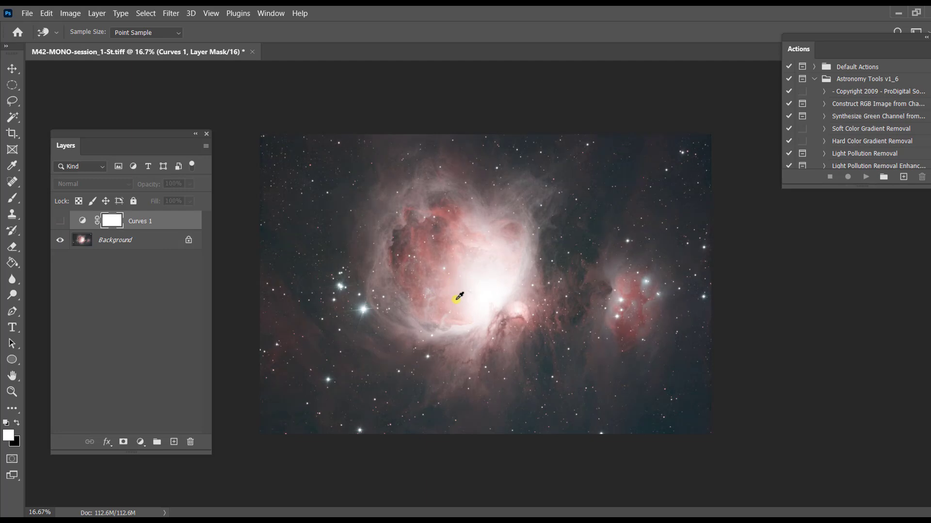
{"action": "left_click", "coordinate": [59, 221]}
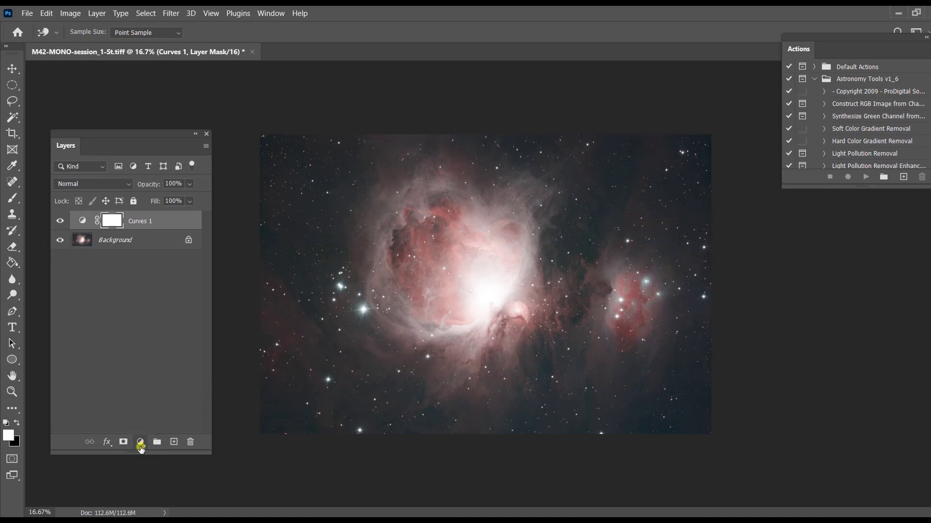
Add a Curves 2 layer pulling highlights from 212 to 200, with a lower midtone point and anchor
{"action": "left_click", "coordinate": [140, 442]}
{"action": "left_click", "coordinate": [173, 290]}
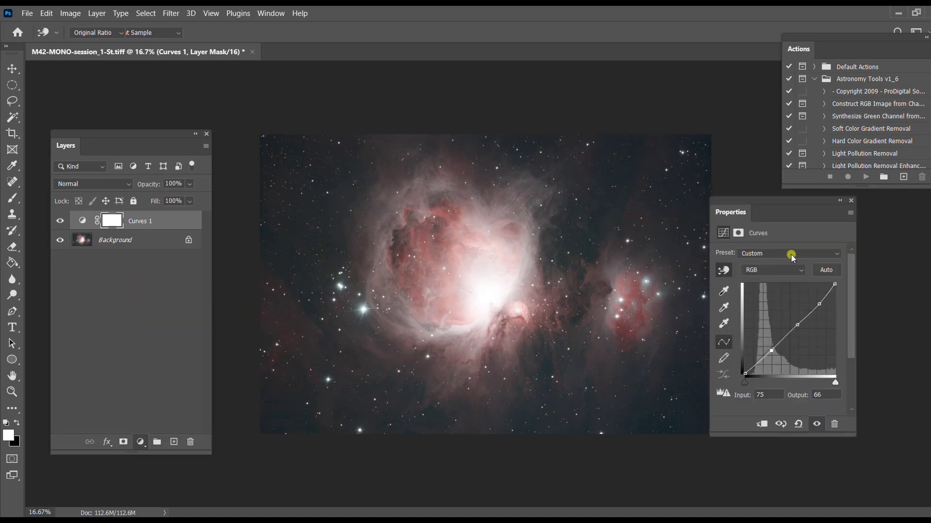
{"action": "key", "text": "c"}
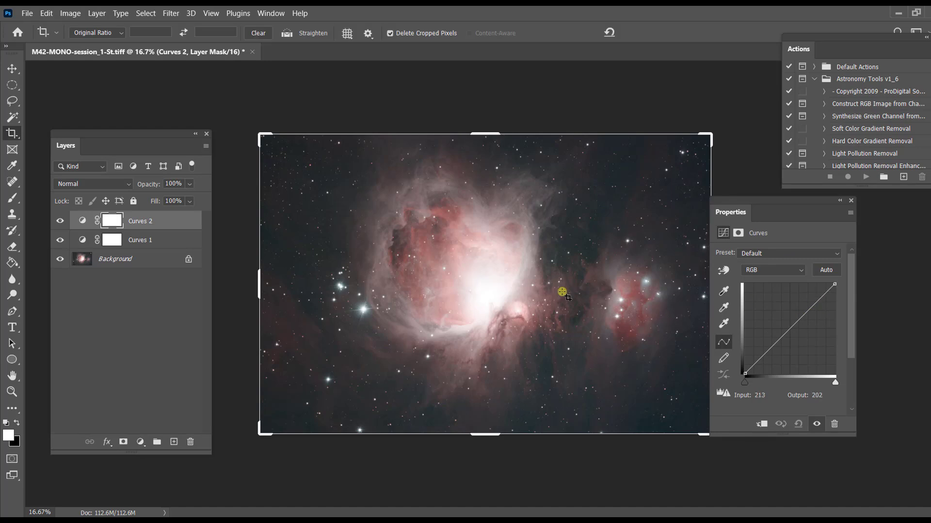
{"action": "left_click", "coordinate": [818, 300]}
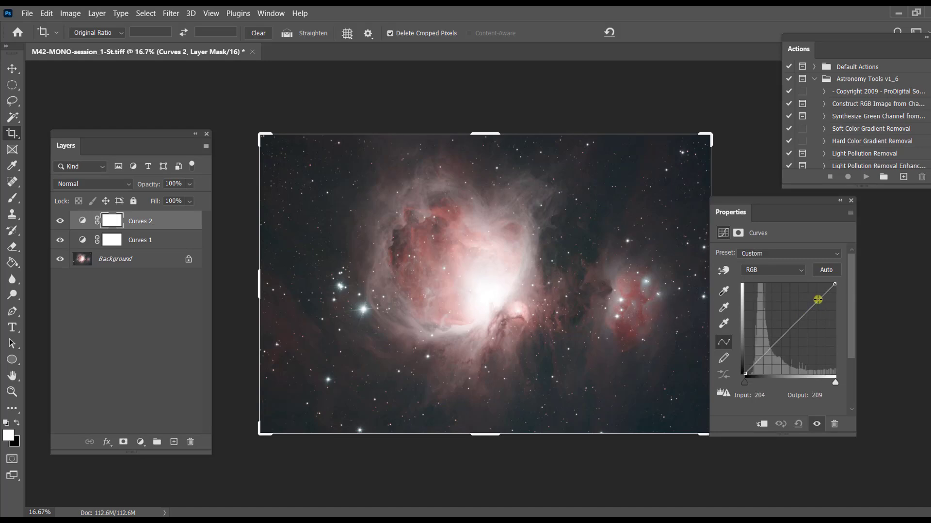
{"action": "left_click_drag", "start_coordinate": [818, 300], "coordinate": [819, 304]}
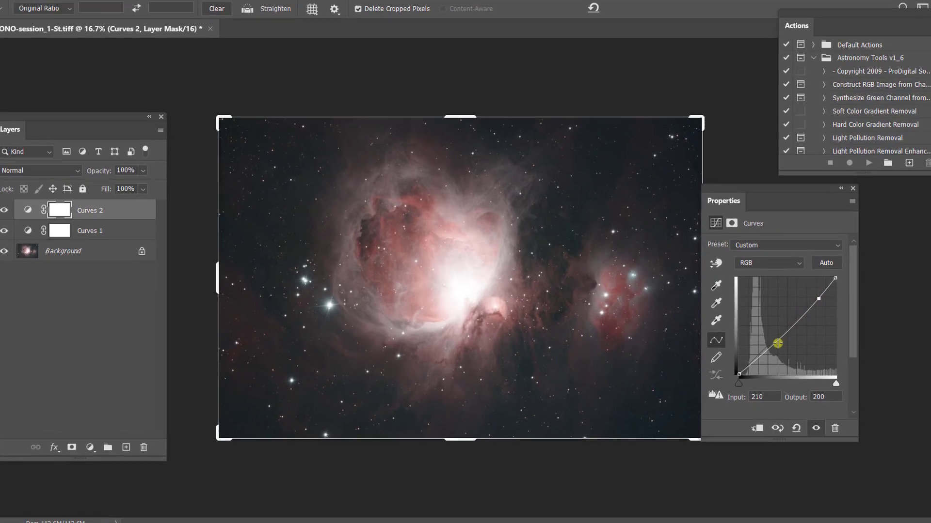
{"action": "left_click", "coordinate": [776, 344]}
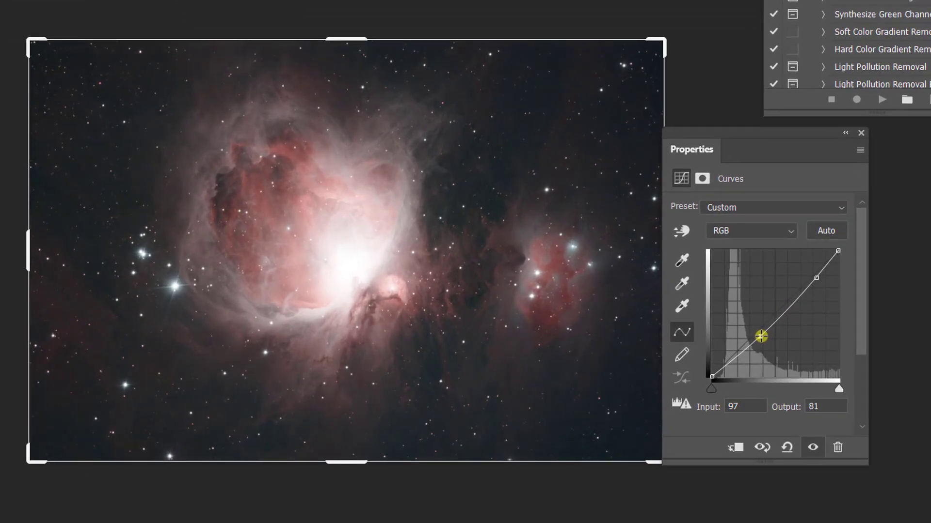
{"action": "left_click_drag", "start_coordinate": [761, 336], "coordinate": [756, 335]}
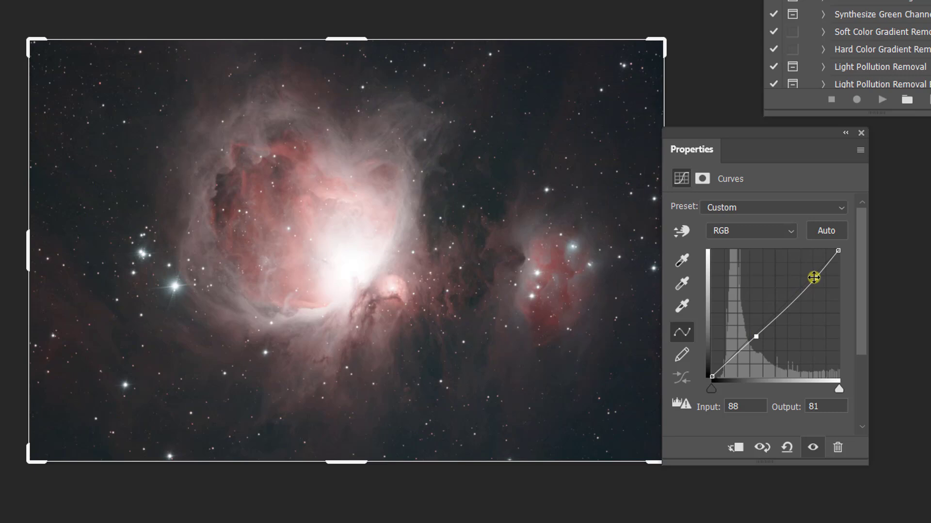
{"action": "left_click", "coordinate": [816, 278]}
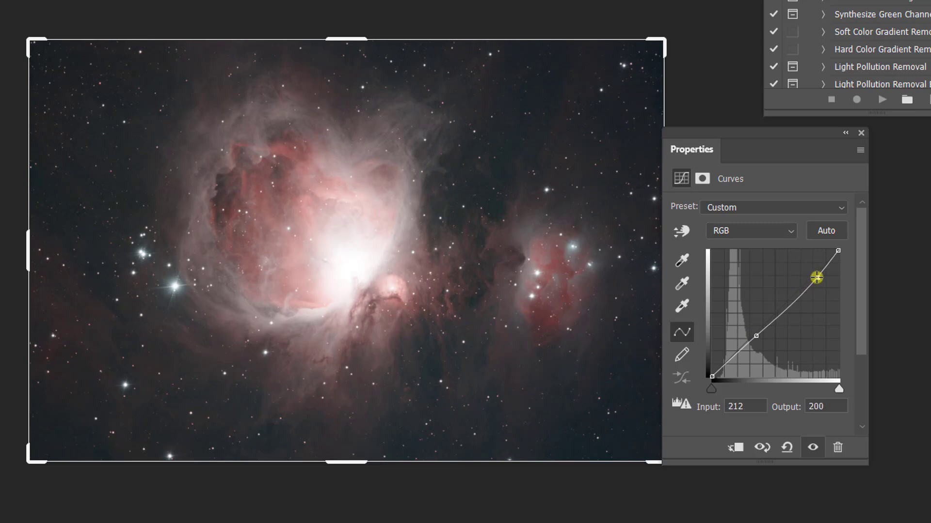
{"action": "left_click", "coordinate": [857, 133]}
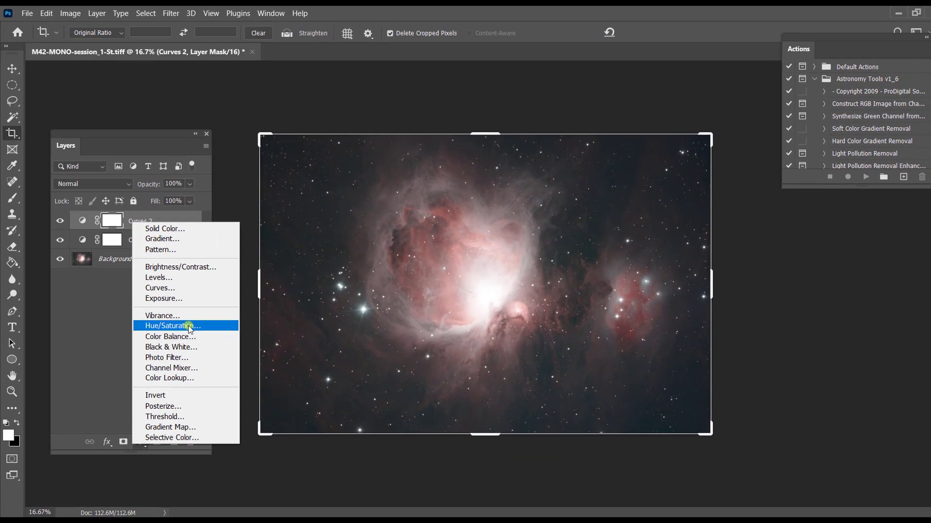
Add a Hue/Saturation adjustment layer with Master saturation raised to +9
{"action": "left_click", "coordinate": [190, 328]}
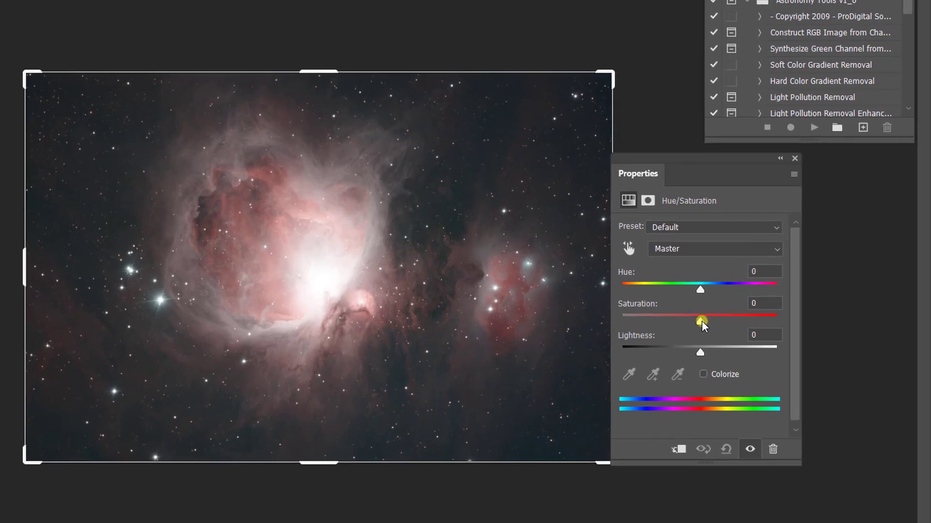
{"action": "left_click_drag", "start_coordinate": [776, 325], "coordinate": [778, 325]}
{"action": "left_click_drag", "start_coordinate": [703, 320], "coordinate": [707, 321]}
{"action": "mouse_move", "coordinate": [706, 321]}
{"action": "left_mouse_down"}
{"action": "mouse_move", "coordinate": [741, 322]}
{"action": "mouse_move", "coordinate": [711, 319]}
{"action": "left_mouse_up"}
{"action": "left_click_drag", "start_coordinate": [710, 320], "coordinate": [703, 320]}
Set the Reds range saturation to +3 in the Hue/Saturation layer
{"action": "left_click", "coordinate": [697, 248]}
{"action": "left_click", "coordinate": [691, 271]}
{"action": "left_click", "coordinate": [700, 289]}
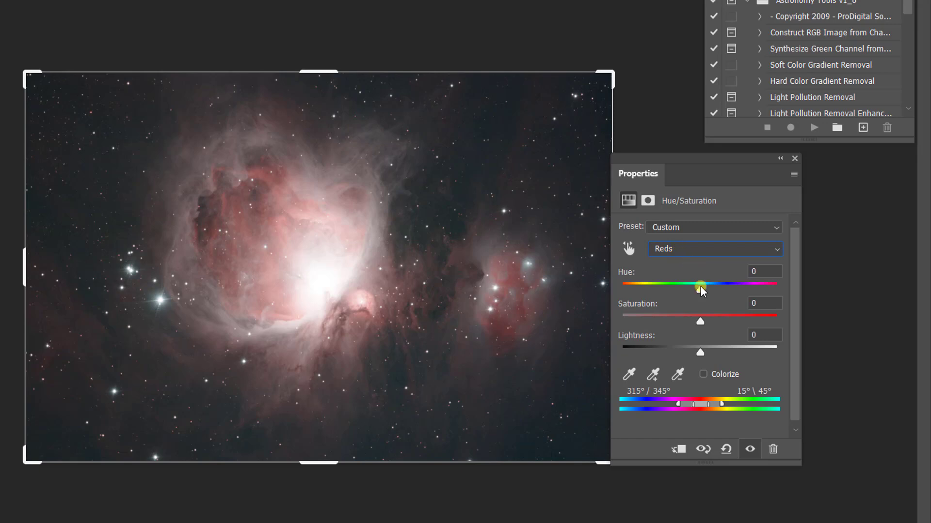
{"action": "left_click_drag", "start_coordinate": [703, 319], "coordinate": [704, 321]}
{"action": "left_click", "coordinate": [773, 298]}
{"action": "type", "text": "3"}
{"action": "key", "text": "Return"}
{"action": "left_click", "coordinate": [797, 159]}
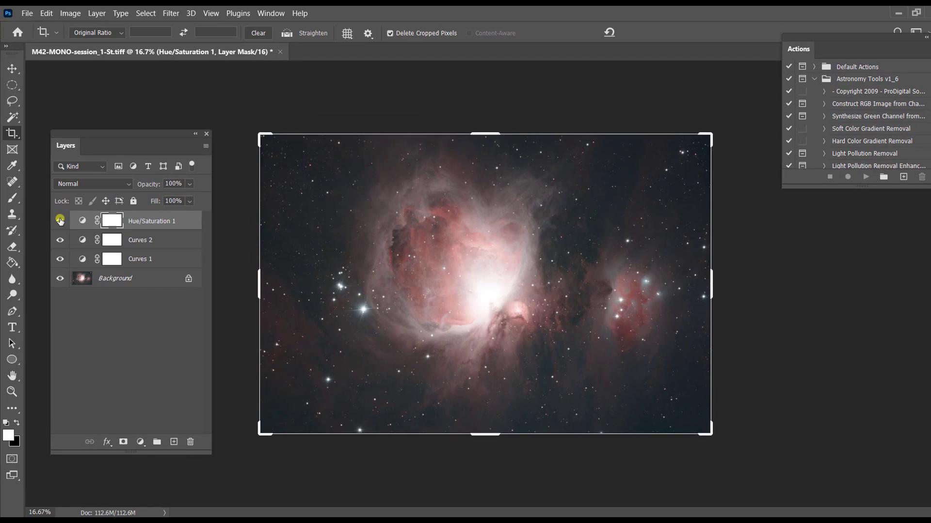
Toggle Hue/Saturation 1 off and on to compare, leave it visible, and switch to the Move tool
{"action": "left_click", "coordinate": [60, 221]}
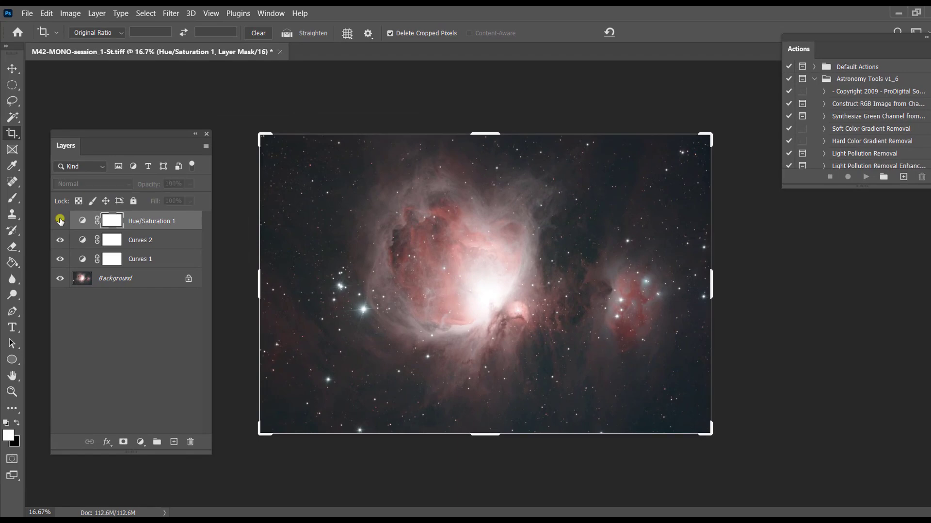
{"action": "left_click", "coordinate": [60, 221]}
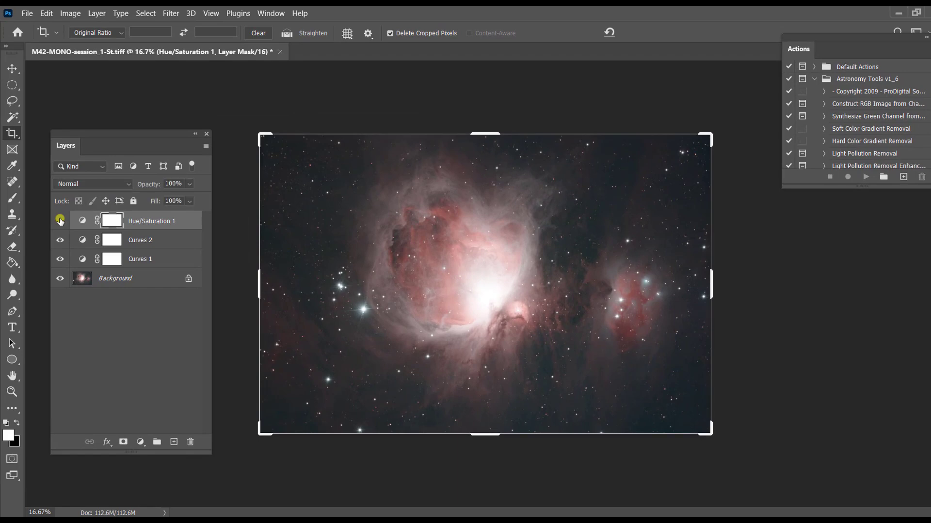
{"action": "left_click", "coordinate": [60, 220]}
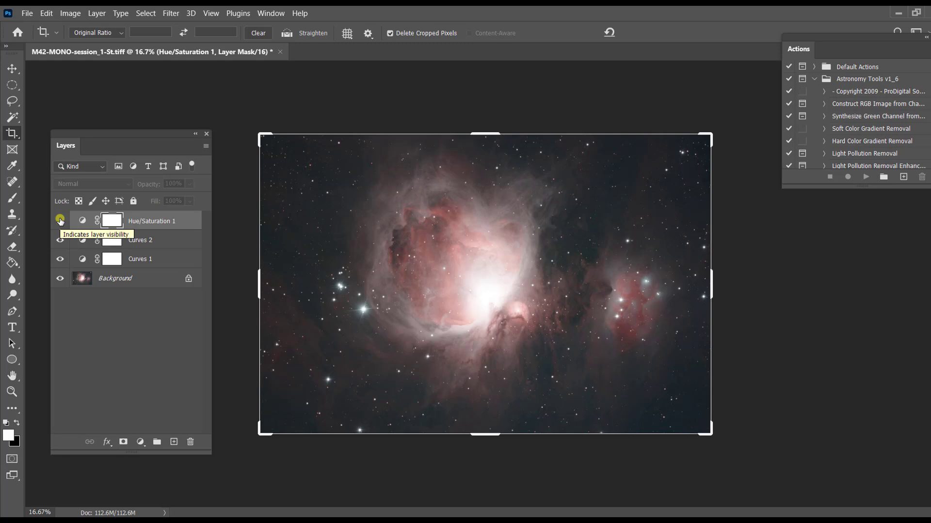
{"action": "left_click", "coordinate": [61, 221]}
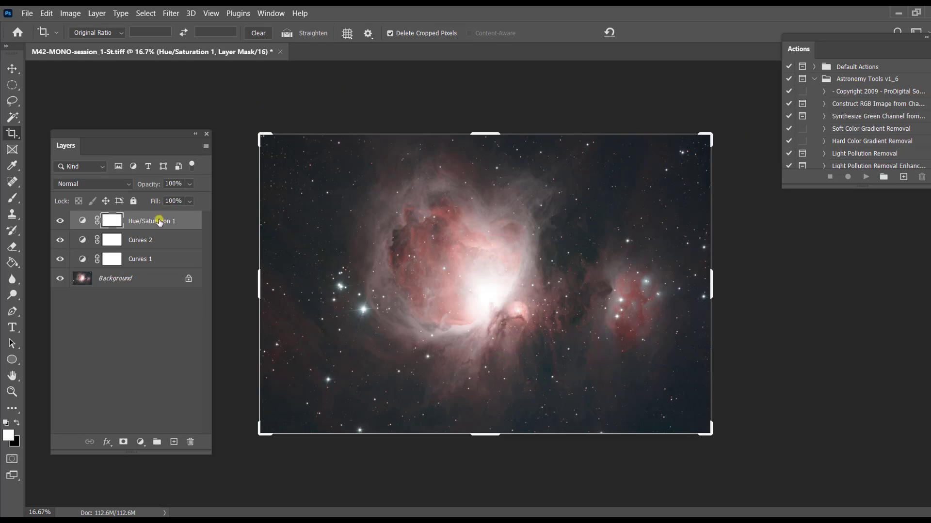
{"action": "left_click", "coordinate": [12, 70]}
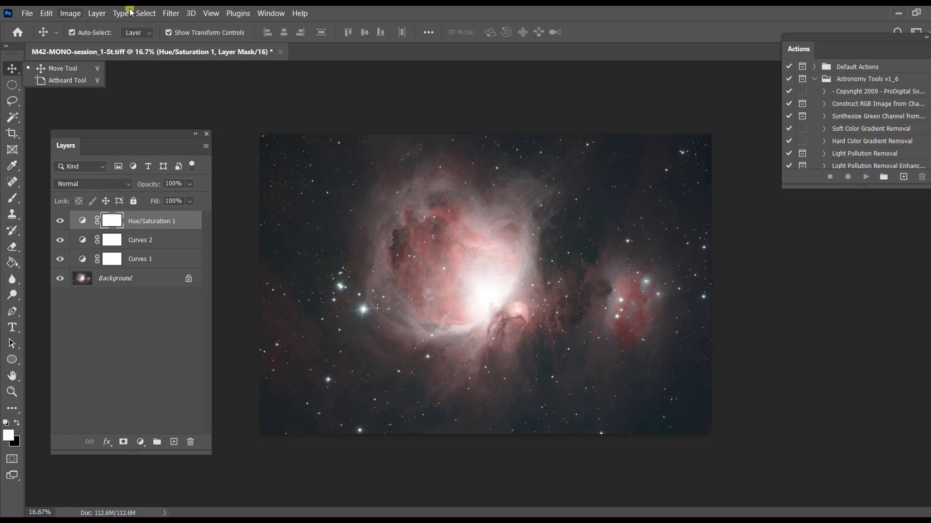
Apply the Despeckle filter and zoom to 100% on the dark region right of the core
{"action": "left_click", "coordinate": [171, 13]}
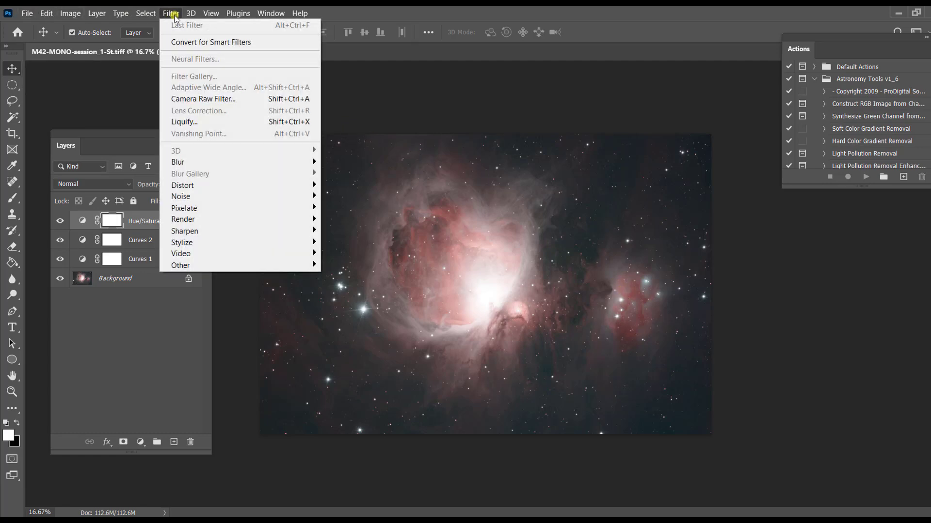
{"action": "mouse_move", "coordinate": [221, 195]}
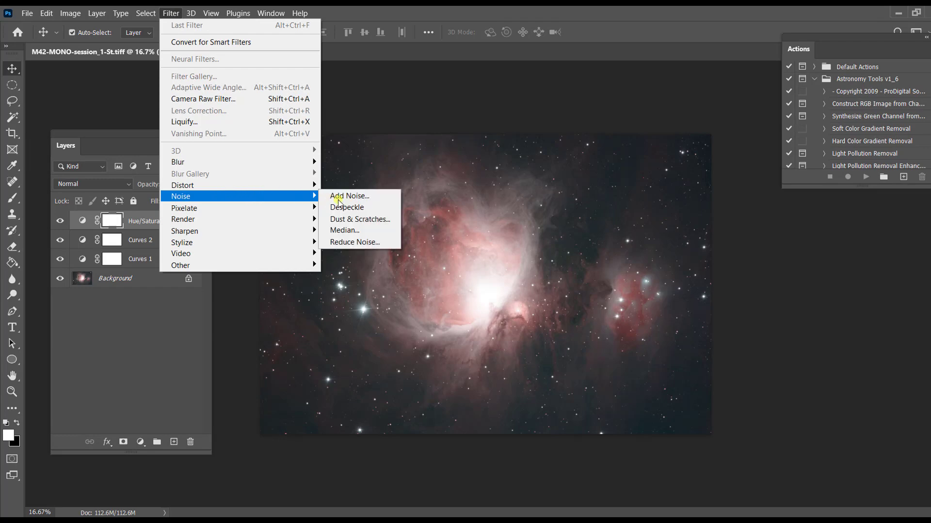
{"action": "left_click", "coordinate": [360, 208]}
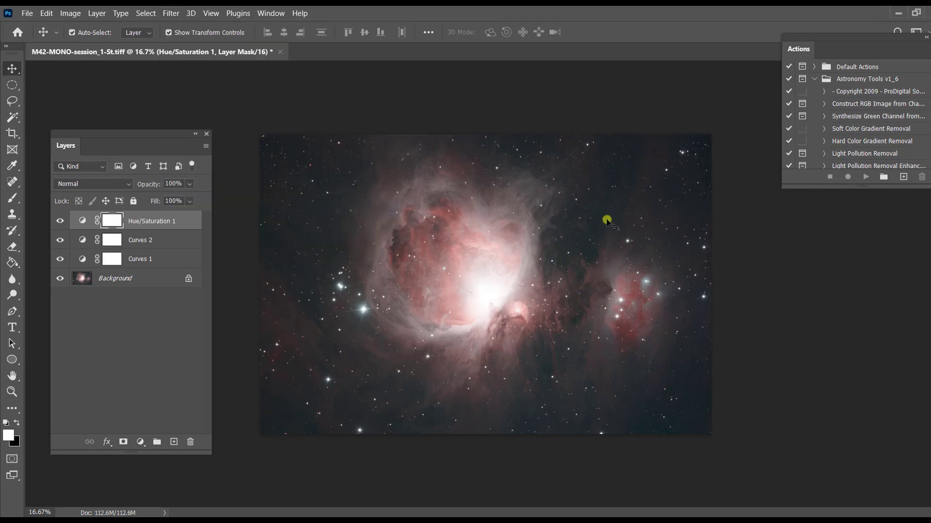
{"action": "key", "text": "ctrl+plus"}
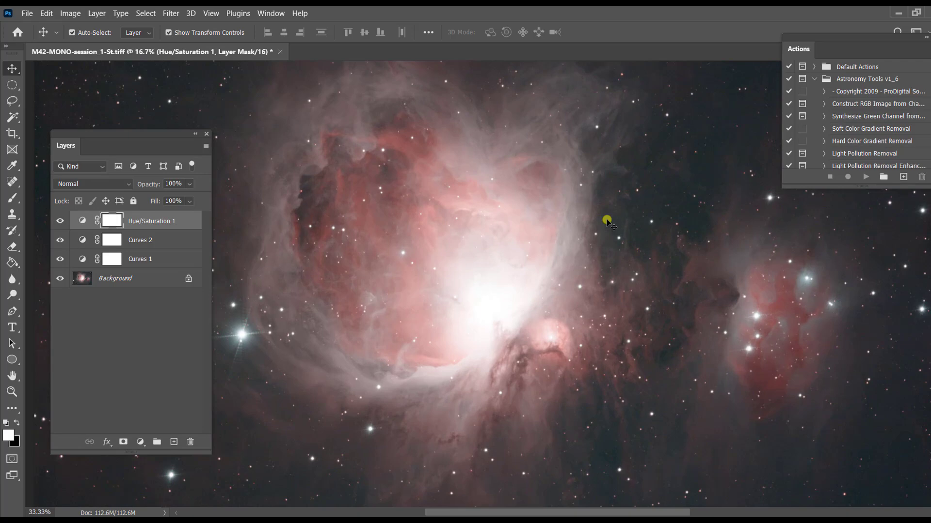
{"action": "key", "text": "ctrl+plus"}
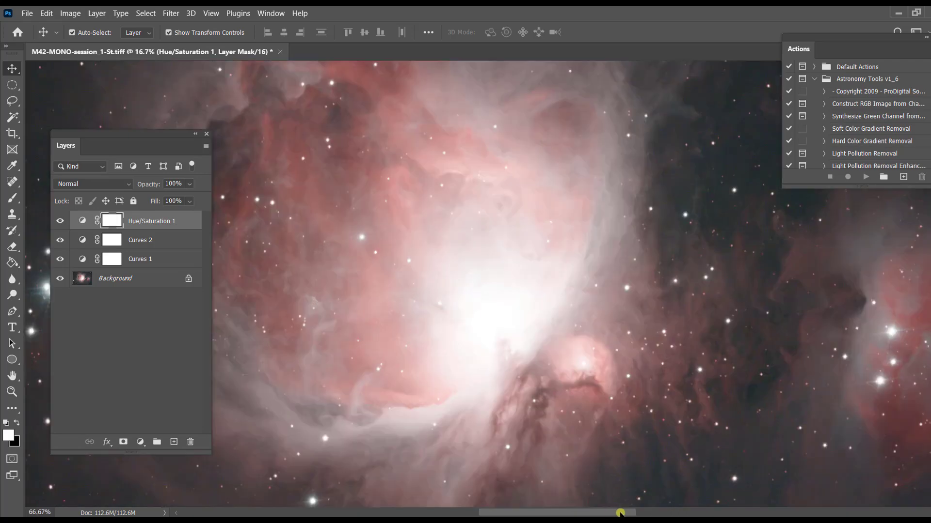
{"action": "key", "text": "ctrl+plus"}
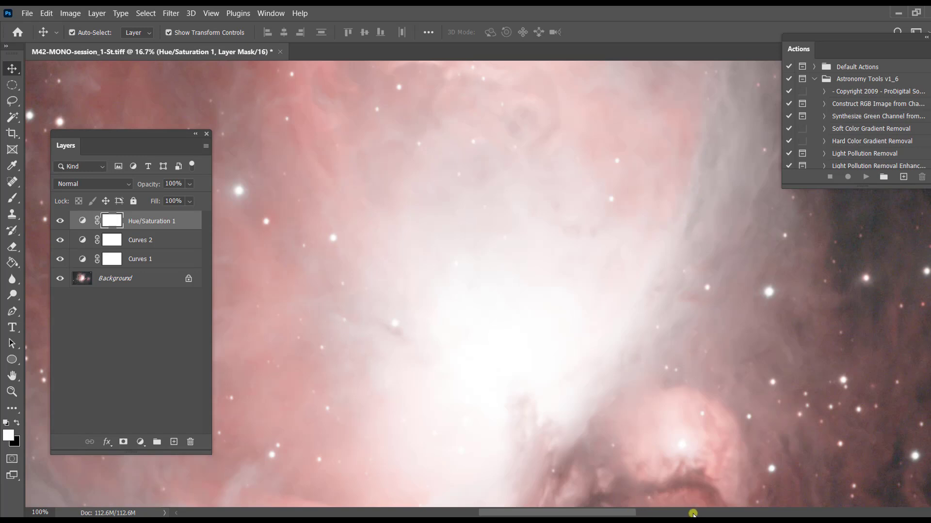
{"action": "left_click", "coordinate": [694, 512]}
{"action": "left_click", "coordinate": [715, 513]}
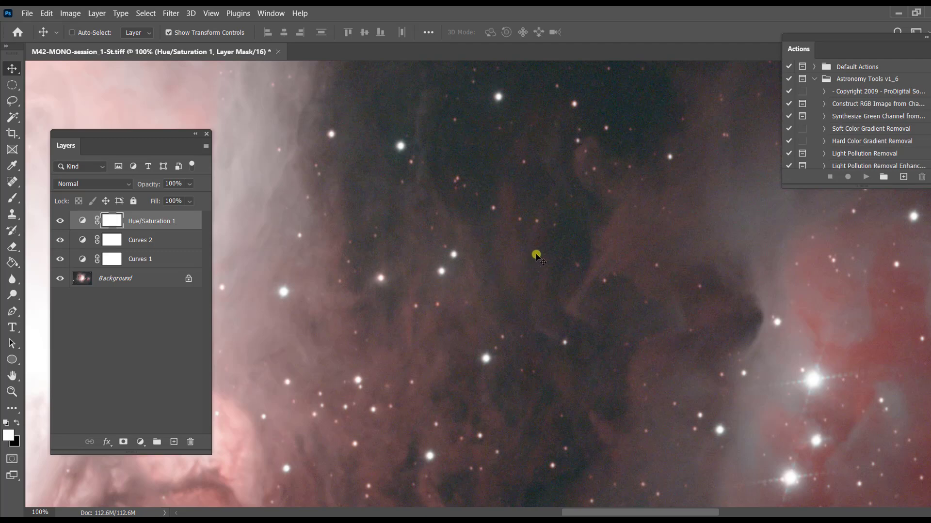
Undo and redo Despeckle to compare the noise, then zoom out to the whole image
{"action": "key", "text": "ctrl"}
{"action": "left_click", "coordinate": [73, 13]}
{"action": "left_click", "coordinate": [61, 14]}
{"action": "left_click", "coordinate": [47, 13]}
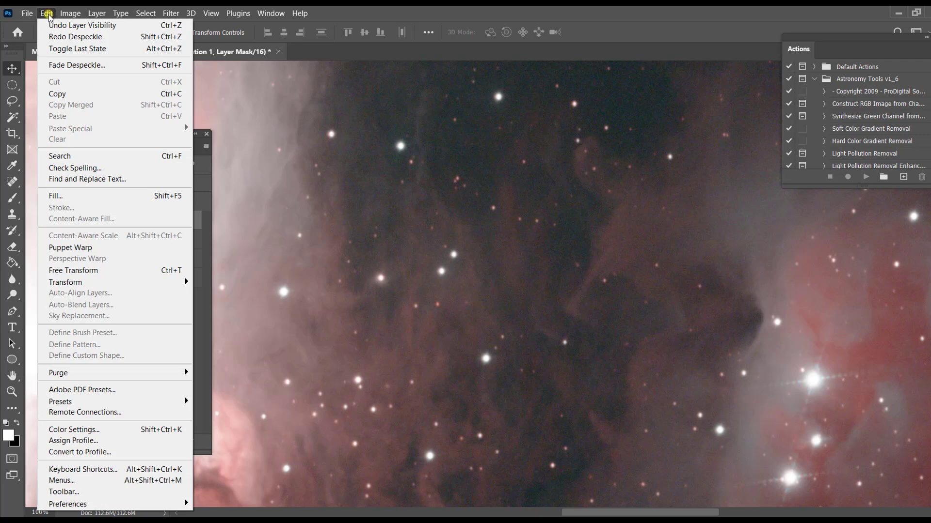
{"action": "left_click", "coordinate": [62, 36]}
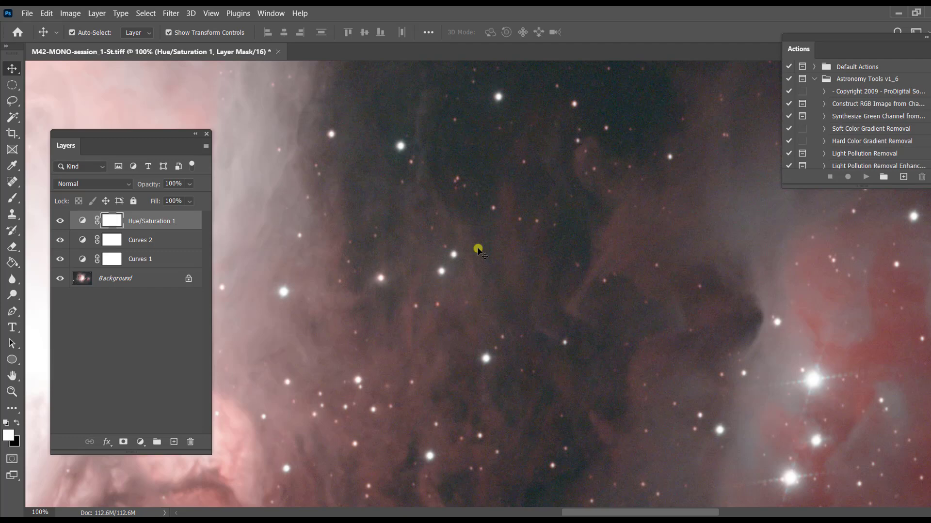
{"action": "left_click", "coordinate": [46, 13]}
{"action": "left_click", "coordinate": [68, 19]}
{"action": "key", "text": "ctrl+minus"}
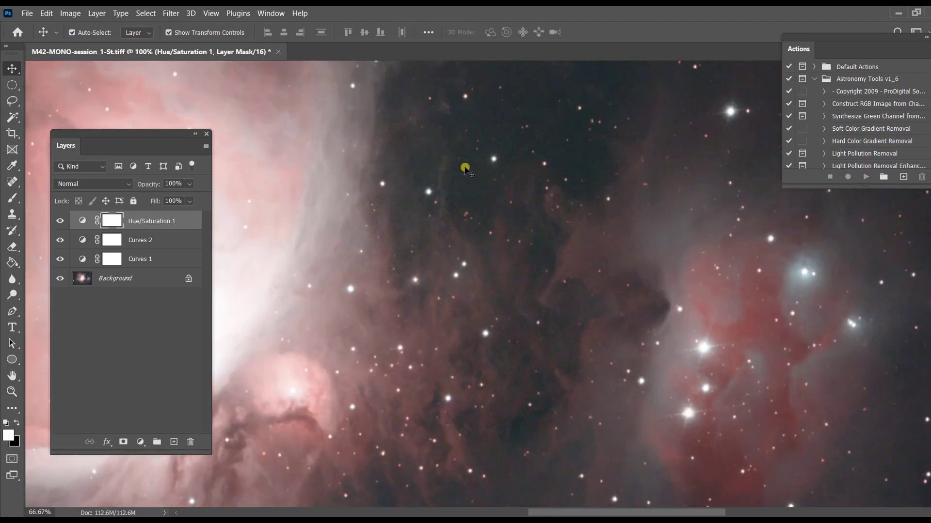
{"action": "key", "text": "ctrl+minus"}
{"action": "key", "text": "ctrl+minus"}
{"action": "key", "text": "ctrl+minus"}
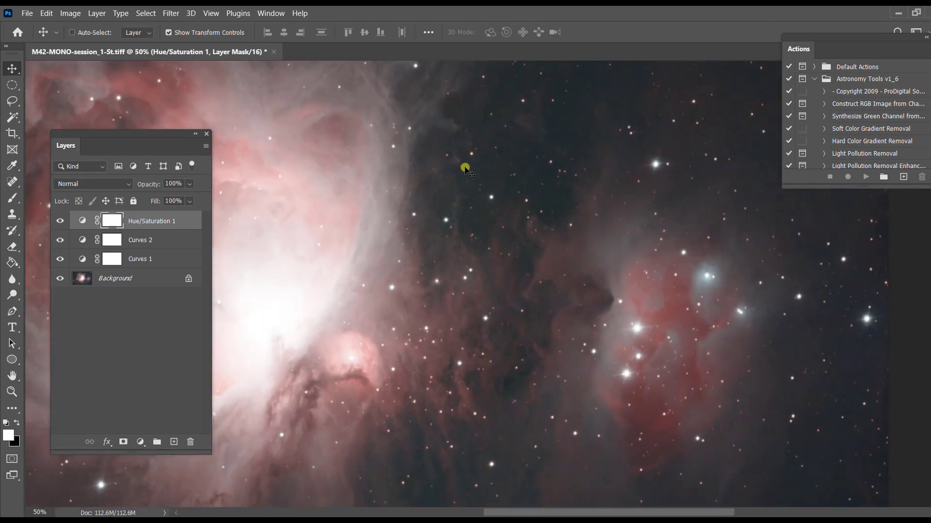
{"action": "key", "text": "ctrl+minus"}
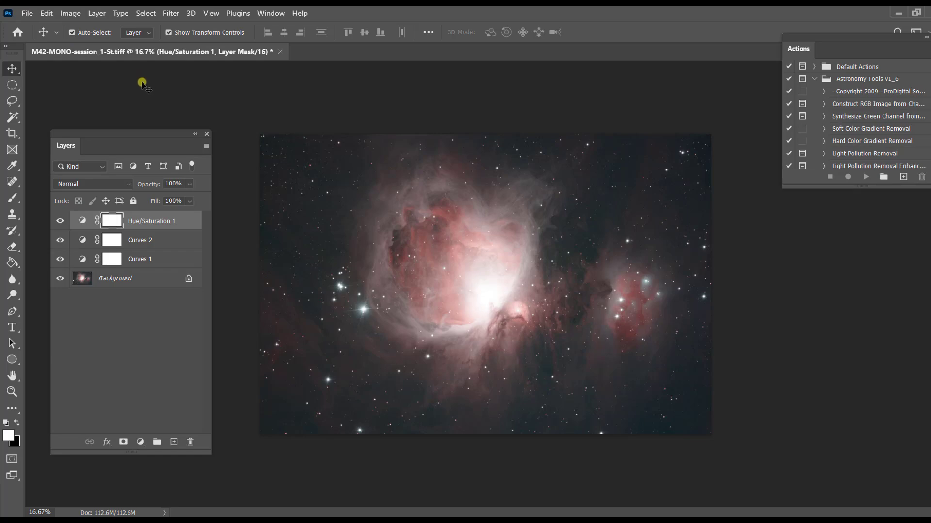
Flatten the image so both Curves layers and Hue/Saturation merge into the Background layer
{"action": "left_click", "coordinate": [97, 14]}
{"action": "mouse_move", "coordinate": [141, 15]}
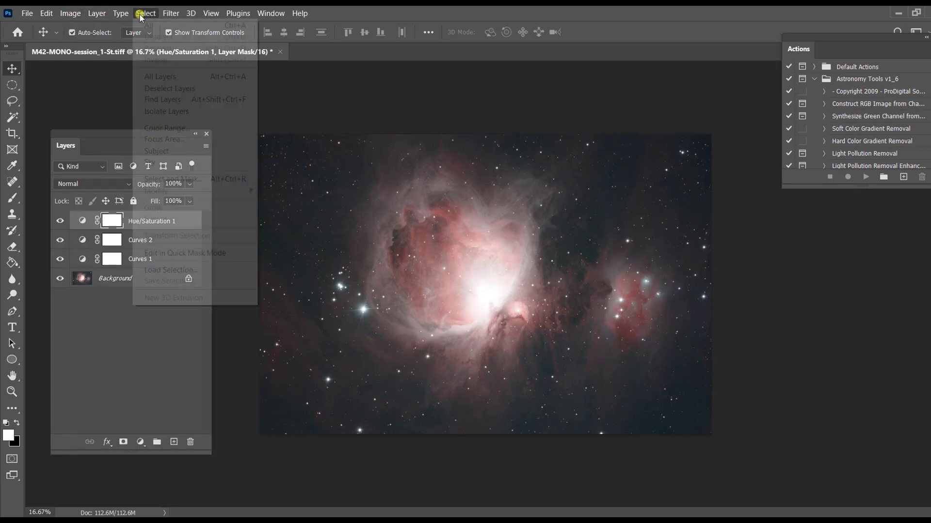
{"action": "mouse_move", "coordinate": [99, 13]}
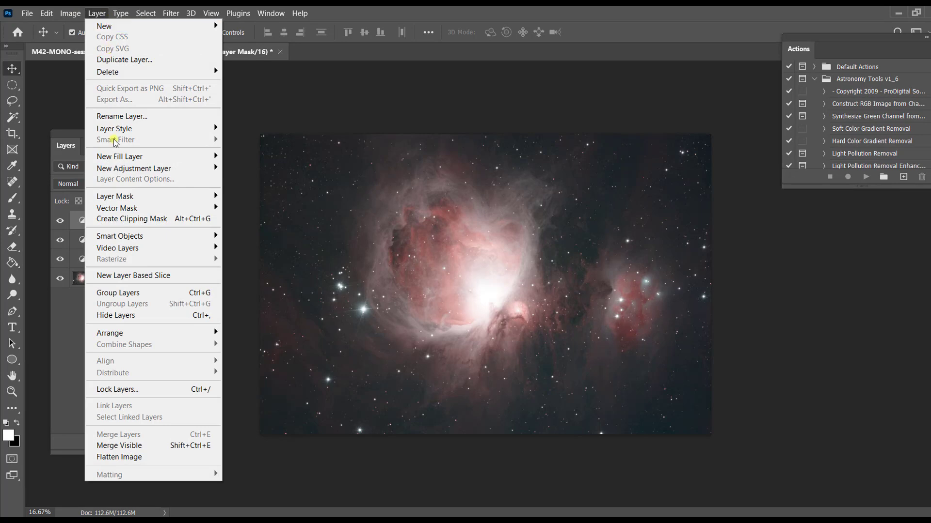
{"action": "left_click", "coordinate": [134, 460]}
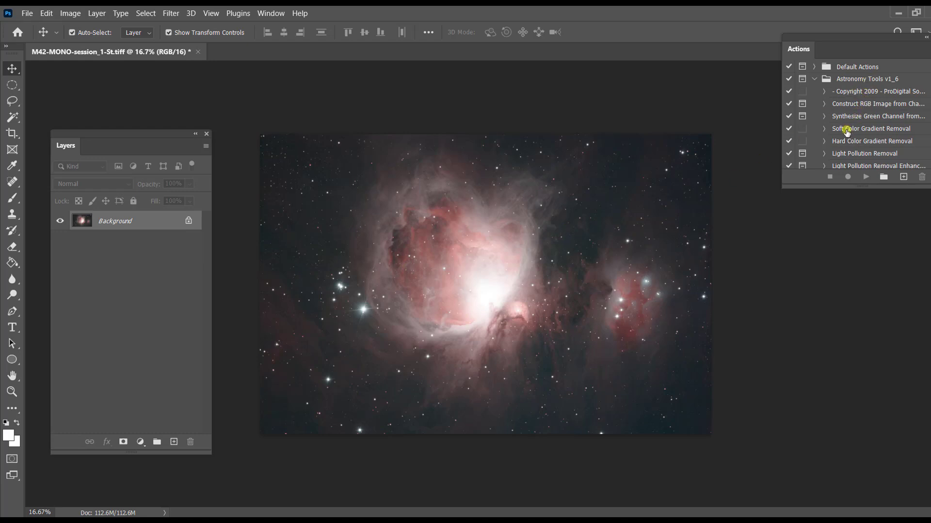
Run the Space Noise Reduction action from the Actions panel on the flattened image
{"action": "scroll", "coordinate": [846, 131], "scroll_direction": "down", "scroll_amount": 4}
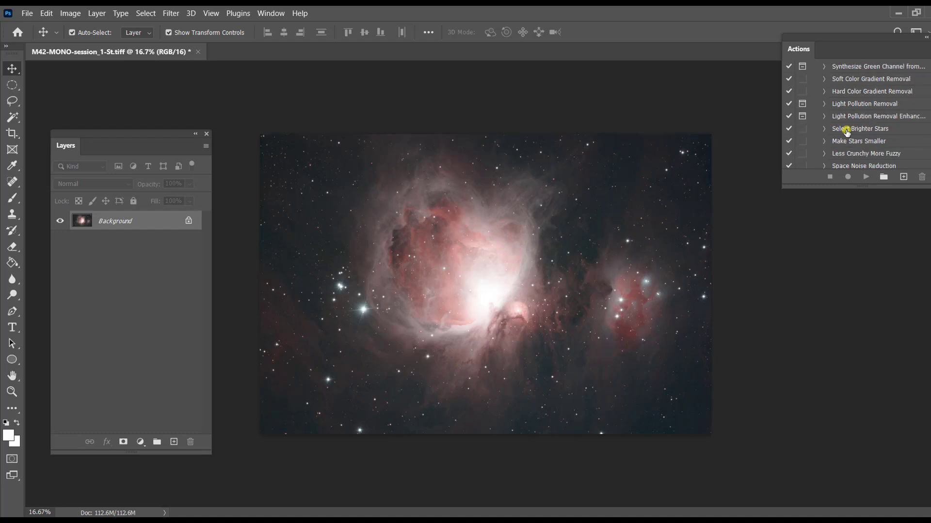
{"action": "scroll", "coordinate": [846, 130], "scroll_direction": "down", "scroll_amount": 1}
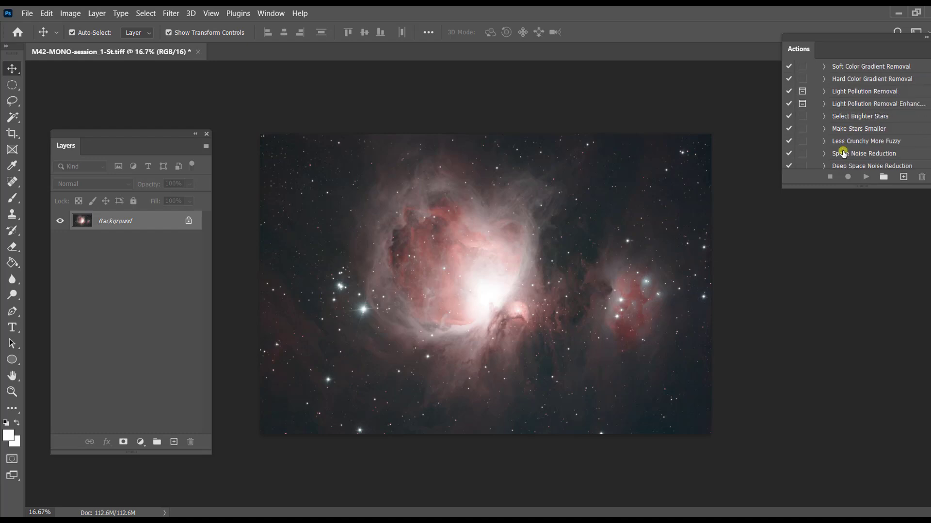
{"action": "left_click", "coordinate": [844, 154]}
{"action": "left_click", "coordinate": [866, 177]}
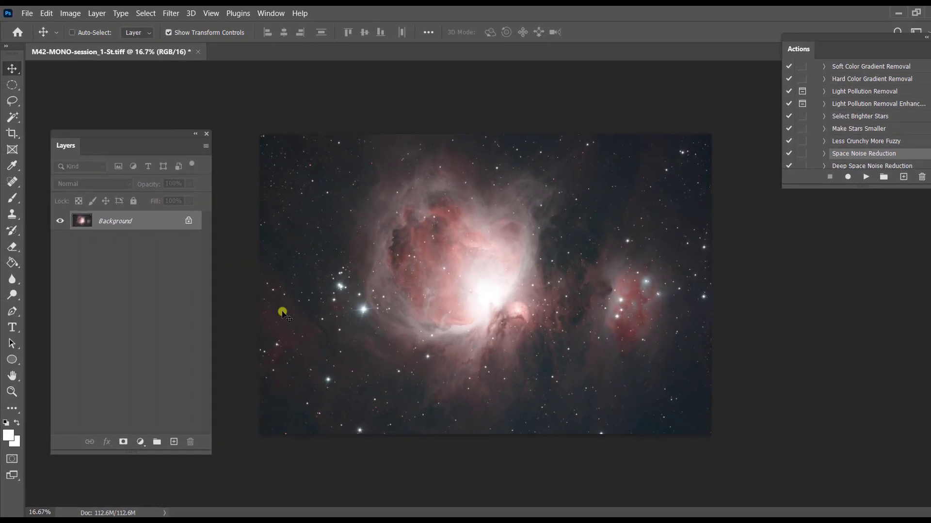
Toggle the After Action layer off and on at 100–300% zoom to compare, ending at 100%
{"action": "key", "text": "ctrl+plus"}
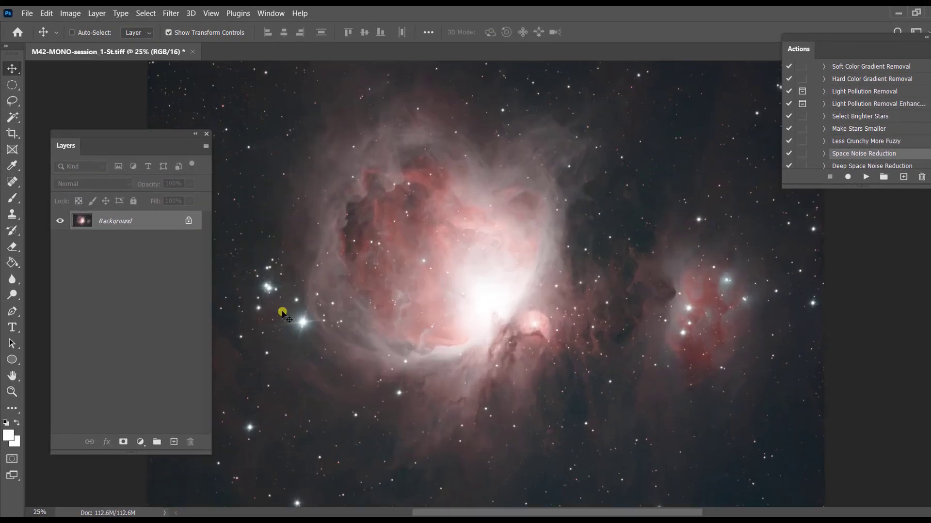
{"action": "key", "text": "ctrl+plus"}
{"action": "key", "text": "ctrl+plus"}
{"action": "key", "text": "ctrl+plus"}
{"action": "key", "text": "ctrl+plus"}
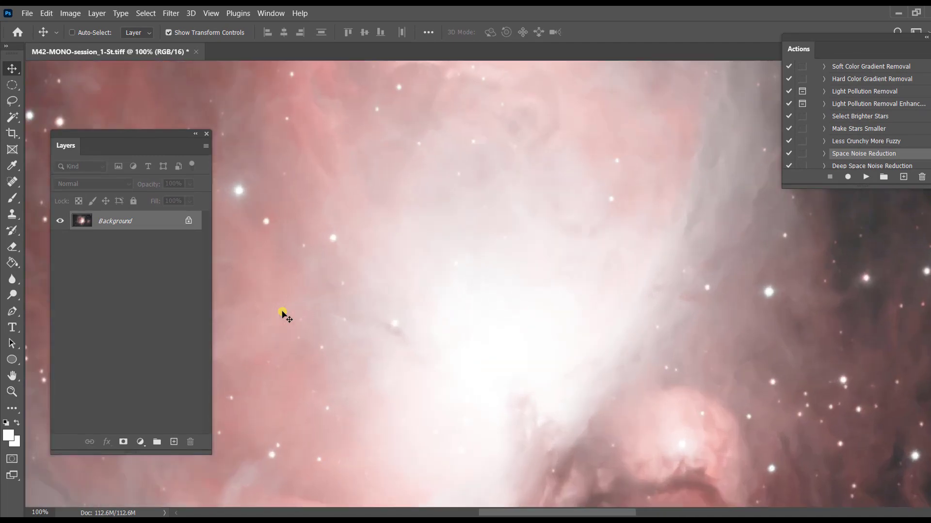
{"action": "left_click_drag", "start_coordinate": [563, 512], "coordinate": [632, 503]}
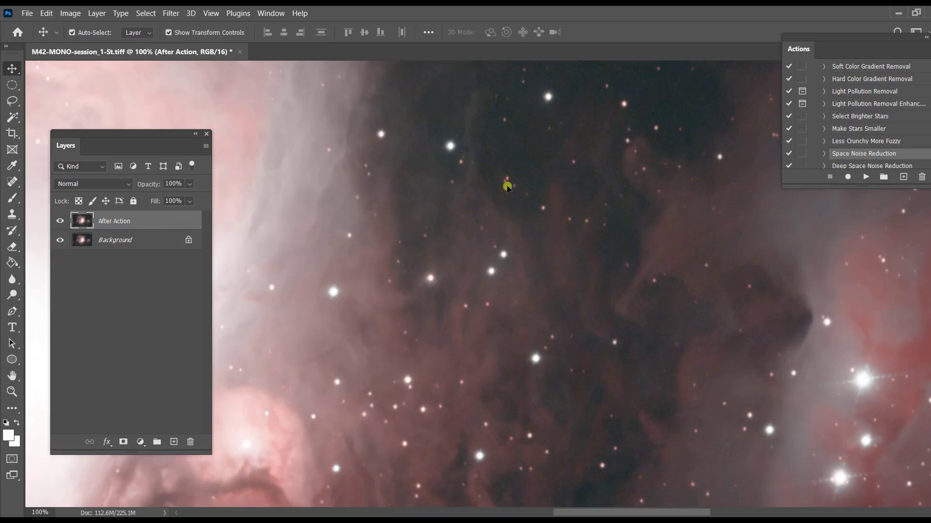
{"action": "left_click", "coordinate": [58, 221]}
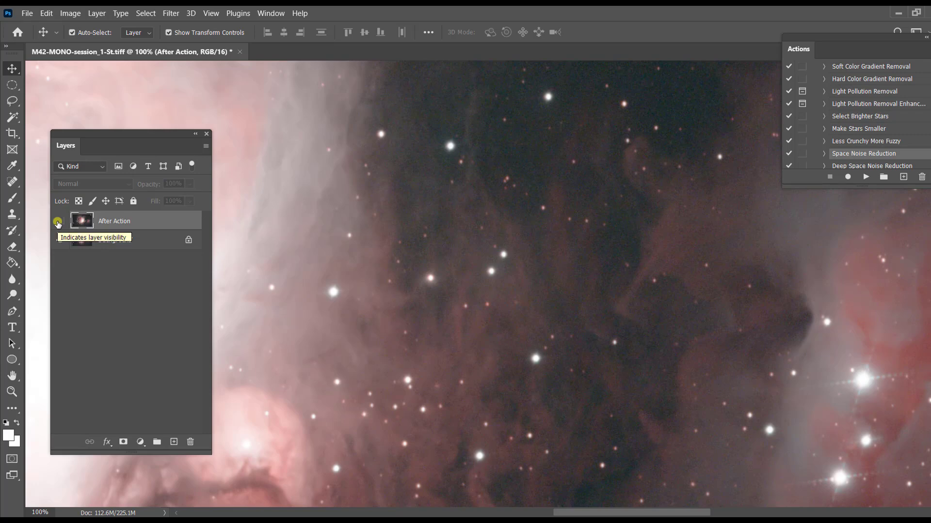
{"action": "key", "text": "ctrl+equal"}
{"action": "key", "text": "ctrl+equal"}
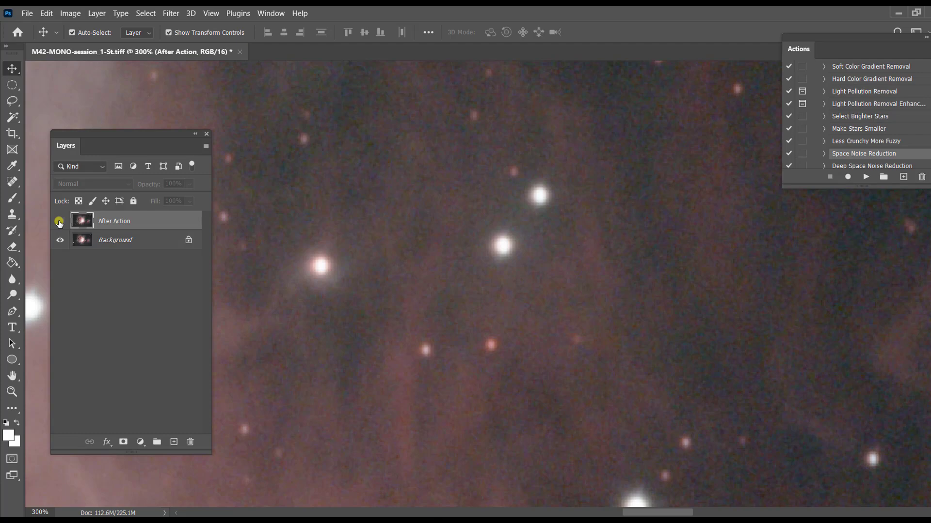
{"action": "left_click", "coordinate": [59, 221]}
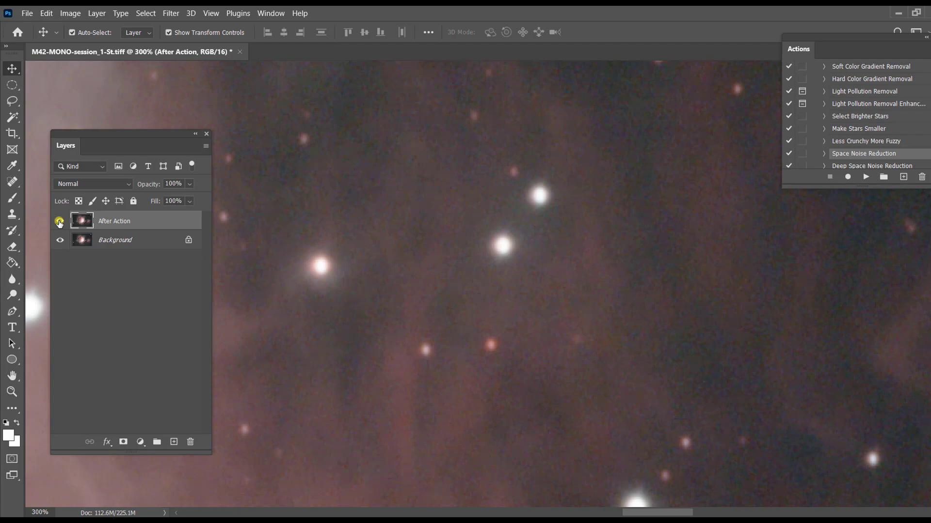
{"action": "key", "text": "ctrl+minus"}
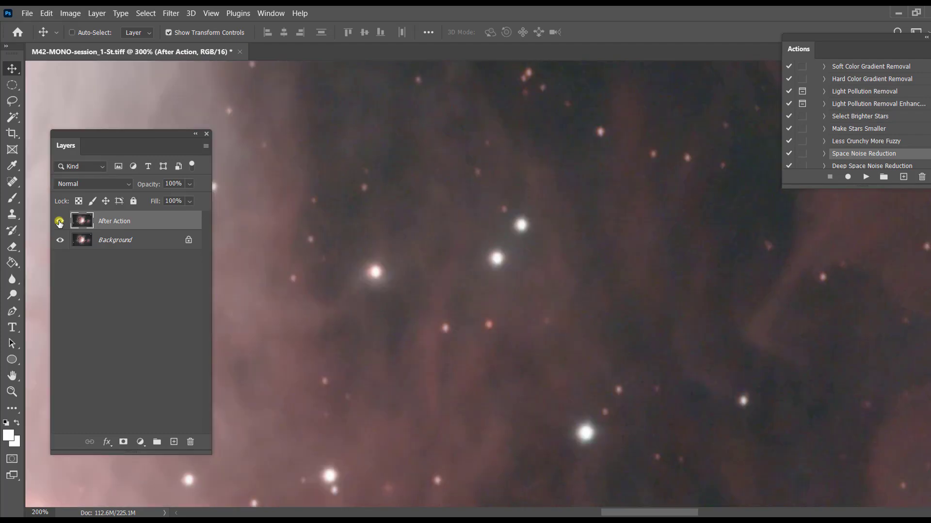
{"action": "key", "text": "ctrl+minus"}
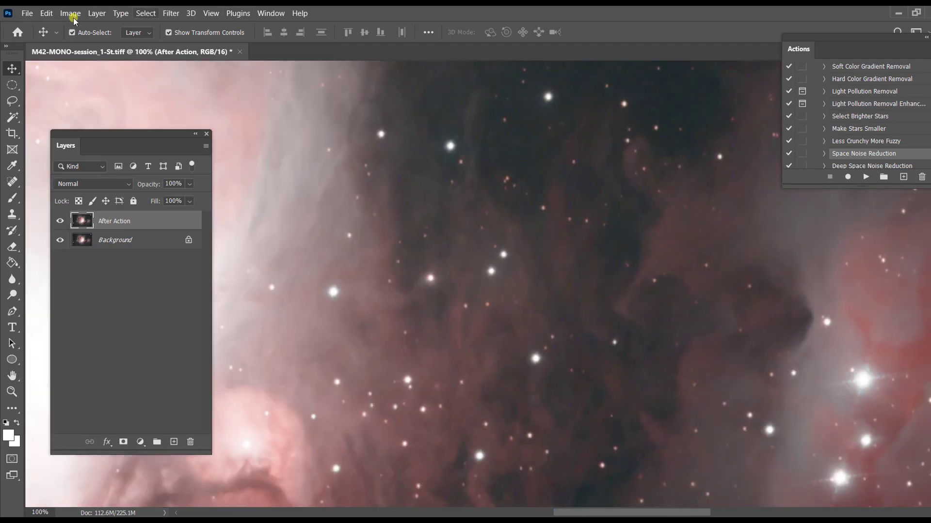
Flatten the image and run the Deep Space Noise Reduction action on it
{"action": "left_click", "coordinate": [96, 14]}
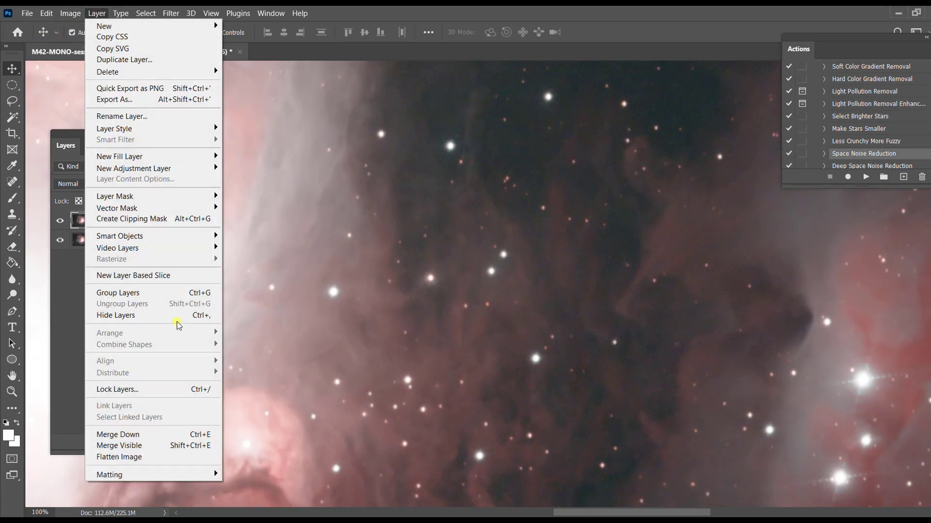
{"action": "left_click", "coordinate": [119, 457]}
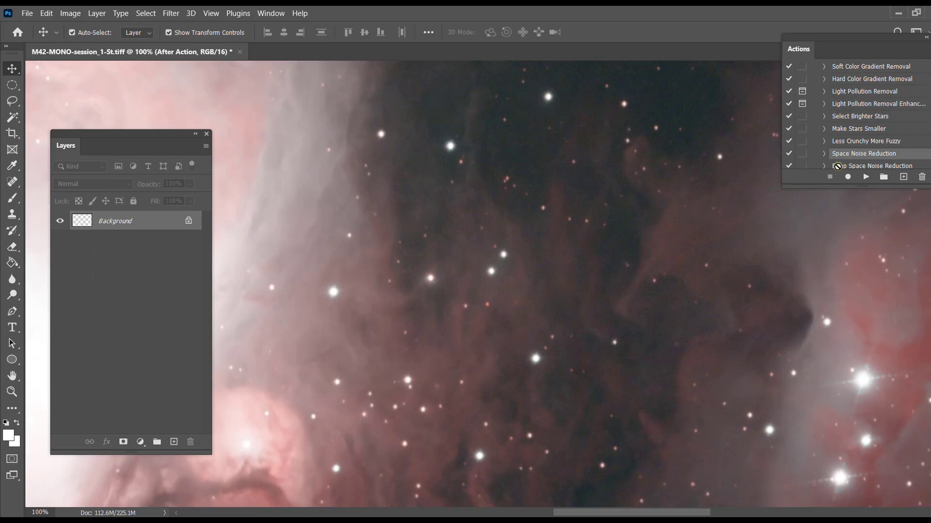
{"action": "scroll", "coordinate": [851, 148], "scroll_direction": "down", "scroll_amount": 1}
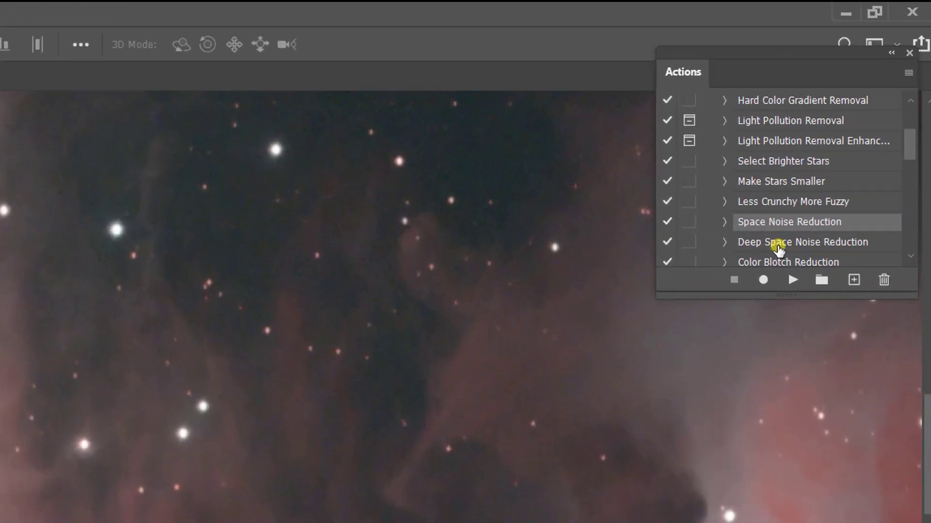
{"action": "left_click", "coordinate": [855, 160]}
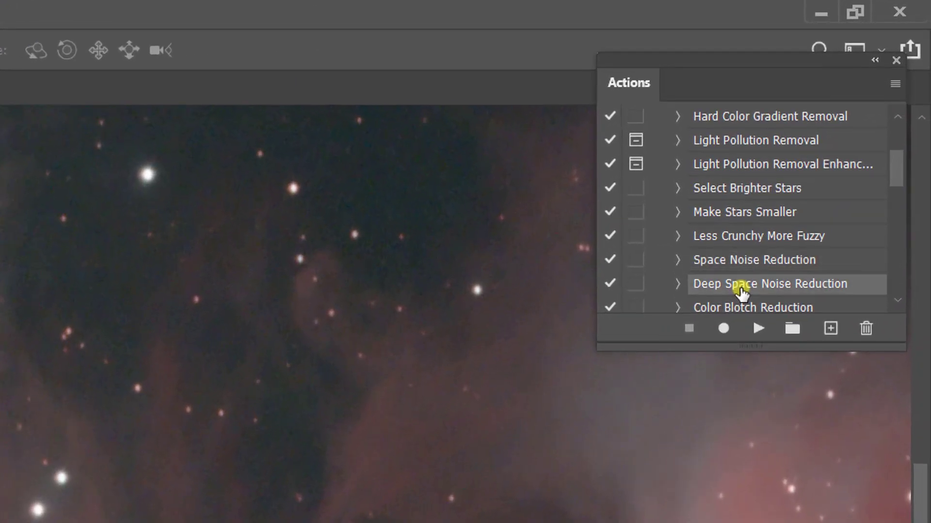
{"action": "left_click", "coordinate": [759, 330]}
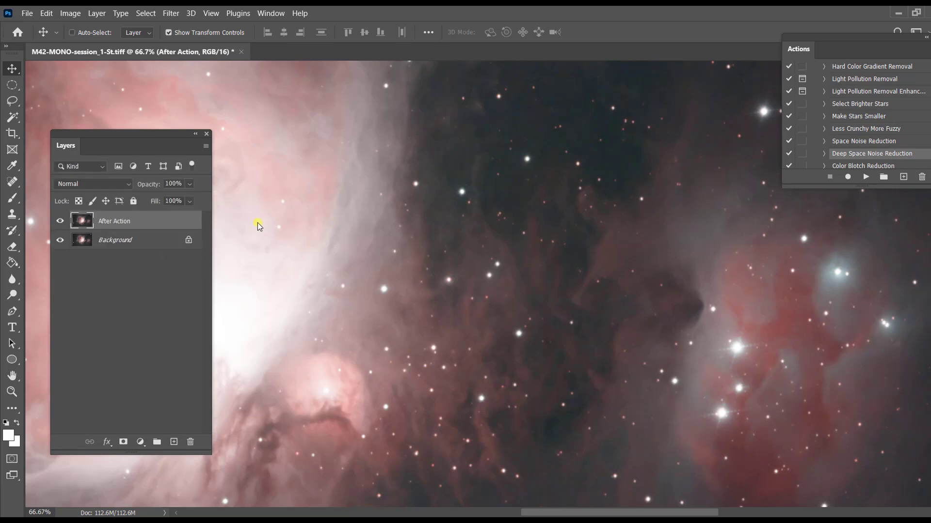
{"action": "key", "text": "ctrl+plus"}
{"action": "key", "text": "ctrl+plus"}
{"action": "key", "text": "ctrl+plus"}
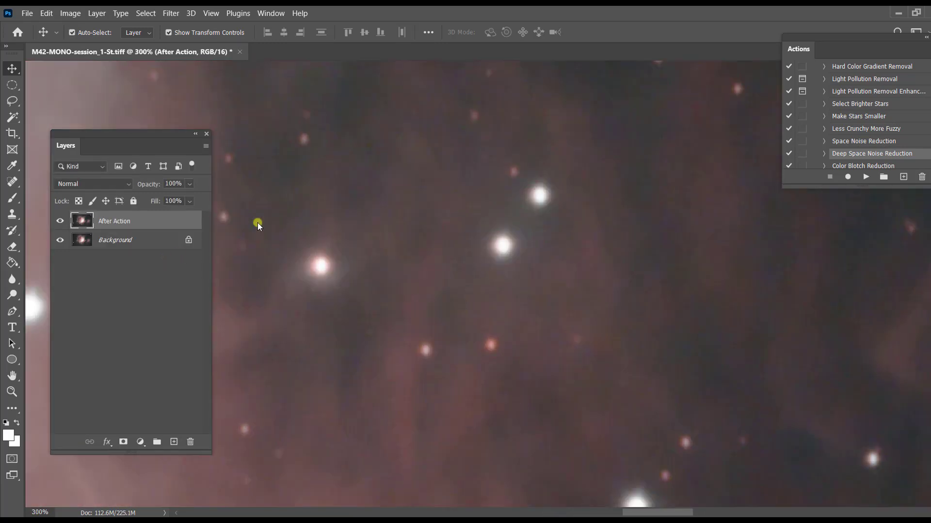
{"action": "key", "text": "ctrl+minus"}
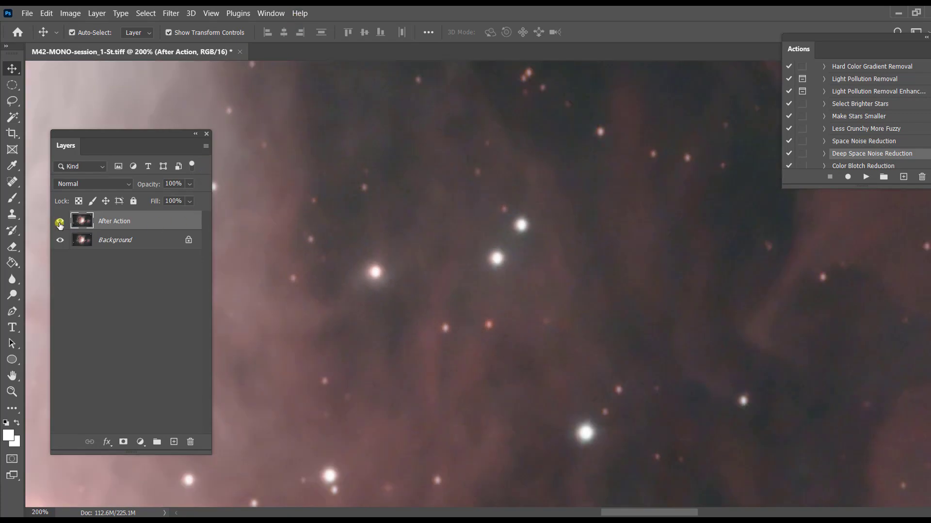
{"action": "left_click", "coordinate": [60, 223]}
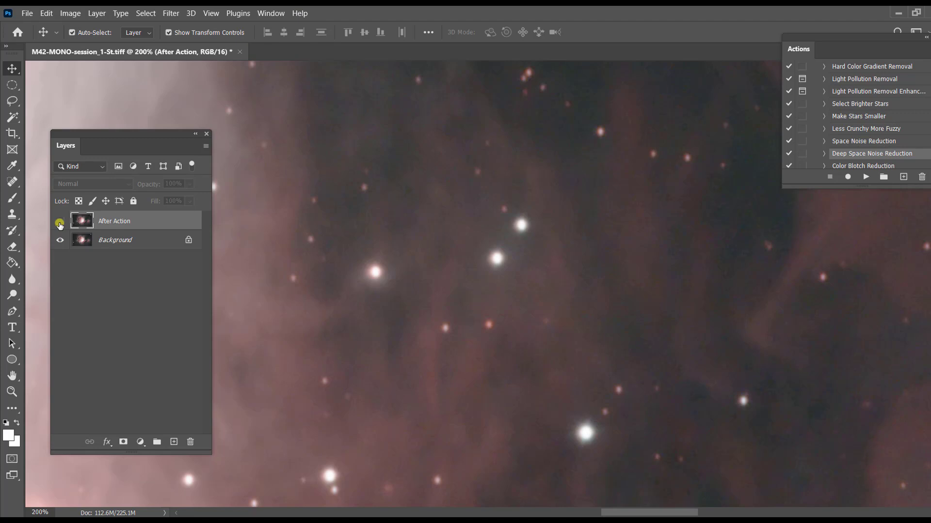
{"action": "left_click", "coordinate": [59, 224]}
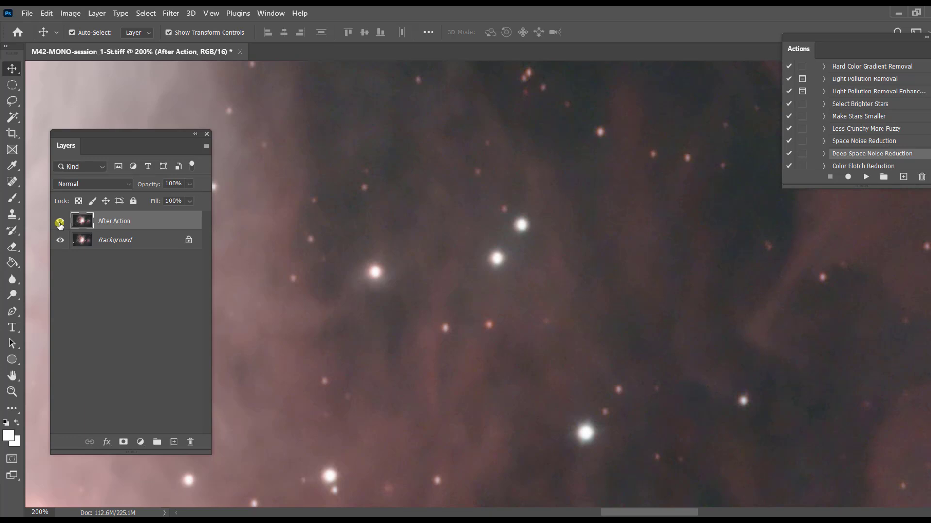
{"action": "left_click", "coordinate": [60, 223]}
{"action": "left_click", "coordinate": [59, 224]}
{"action": "key", "text": "ctrl+minus"}
{"action": "key", "text": "ctrl+minus"}
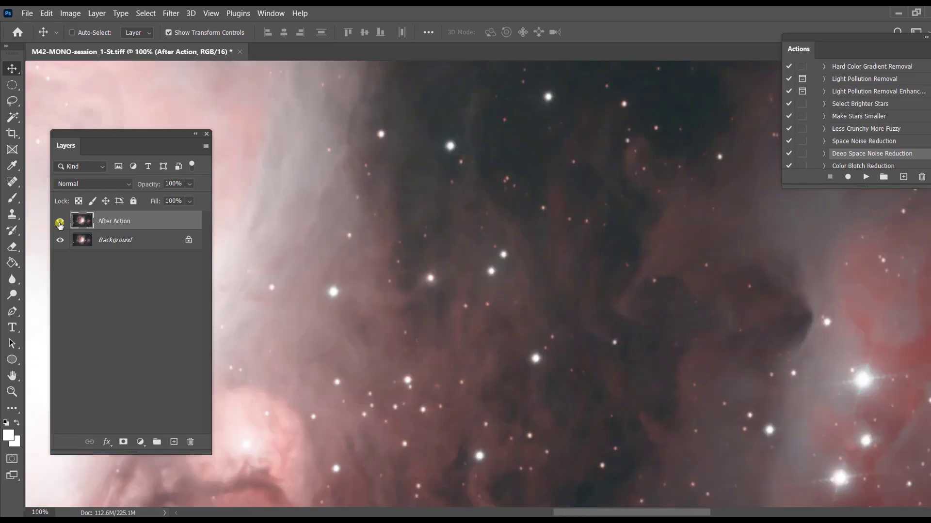
{"action": "key", "text": "ctrl+minus"}
{"action": "key", "text": "ctrl+minus"}
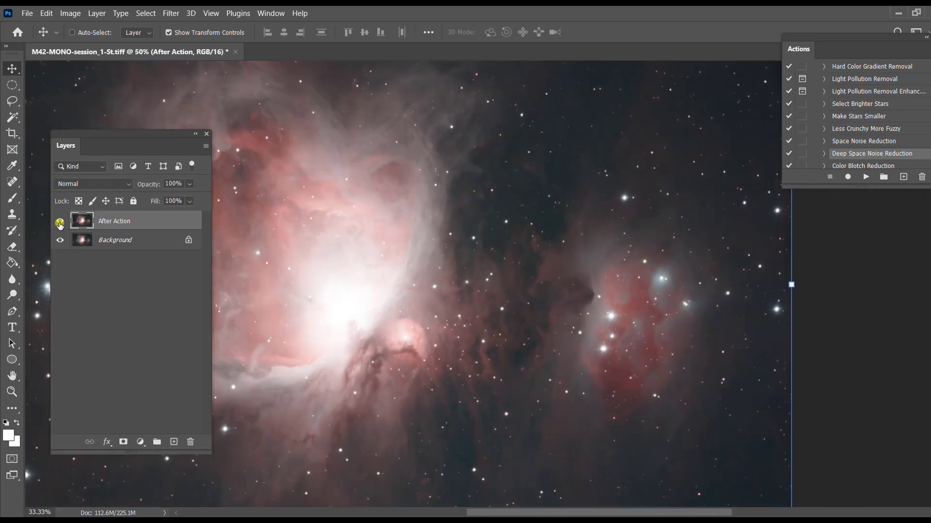
{"action": "key", "text": "ctrl+minus"}
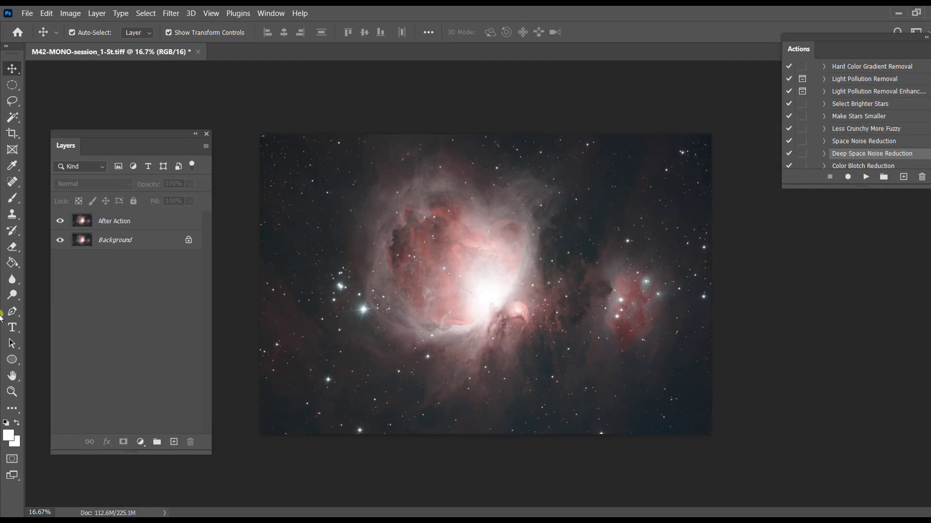
Crop the Orion Nebula image, keeping the full frame, and commit the crop
{"action": "left_click", "coordinate": [12, 133]}
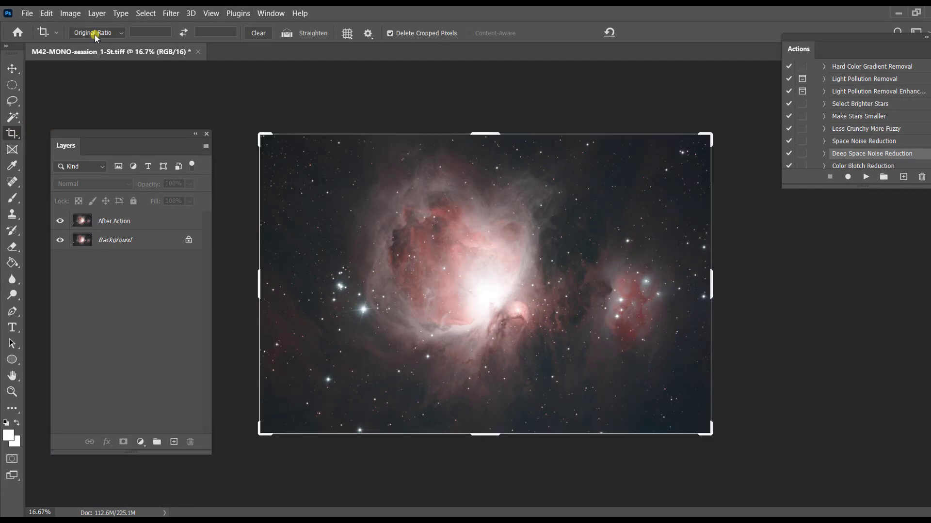
{"action": "left_click_drag", "start_coordinate": [261, 133], "coordinate": [263, 137]}
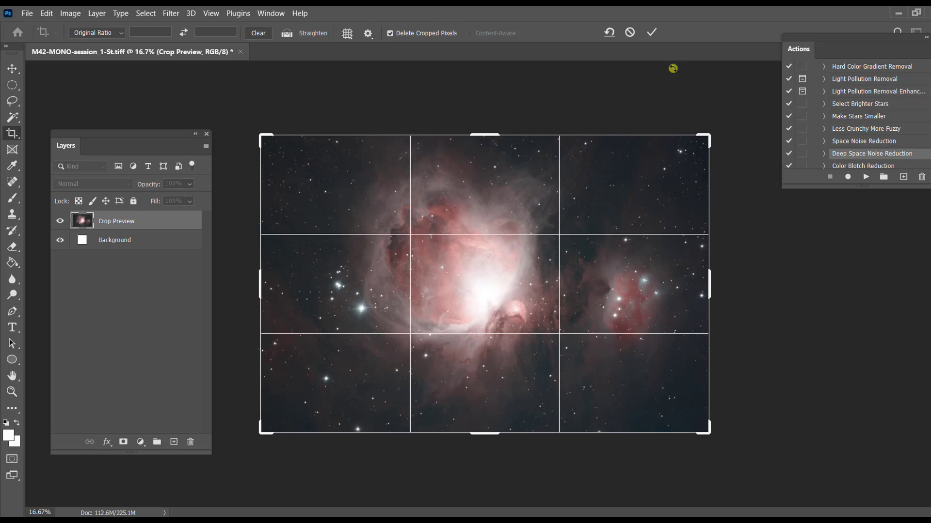
{"action": "left_click", "coordinate": [650, 32]}
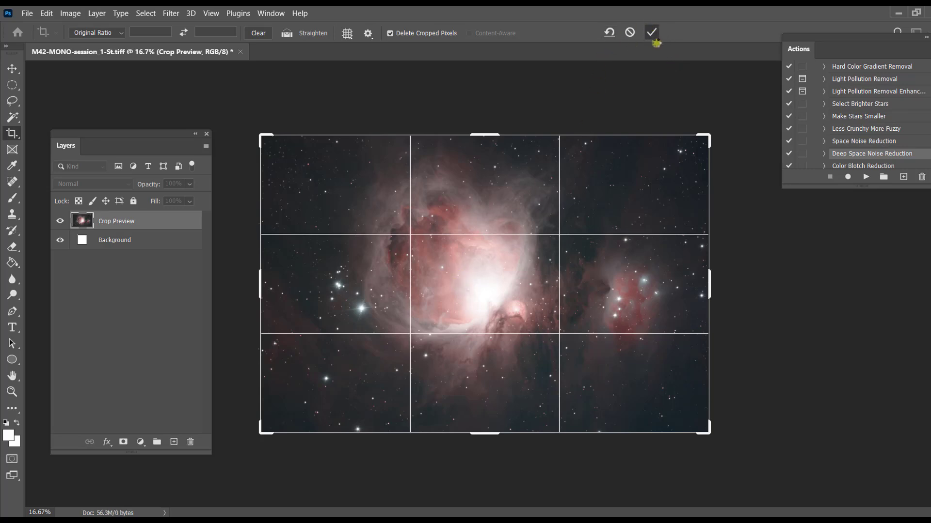
{"action": "key", "text": "Return"}
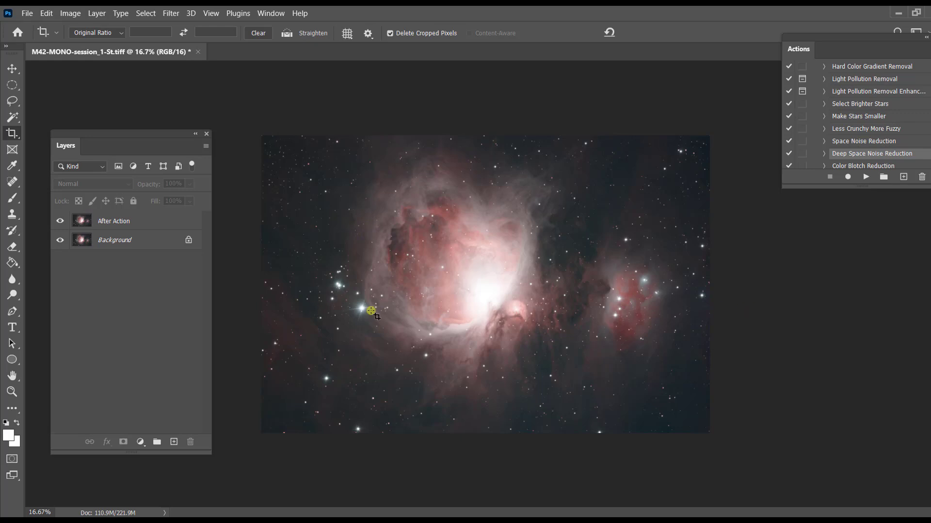
Flip the canvas horizontally so the Running Man nebula sits on the left
{"action": "left_click", "coordinate": [72, 13]}
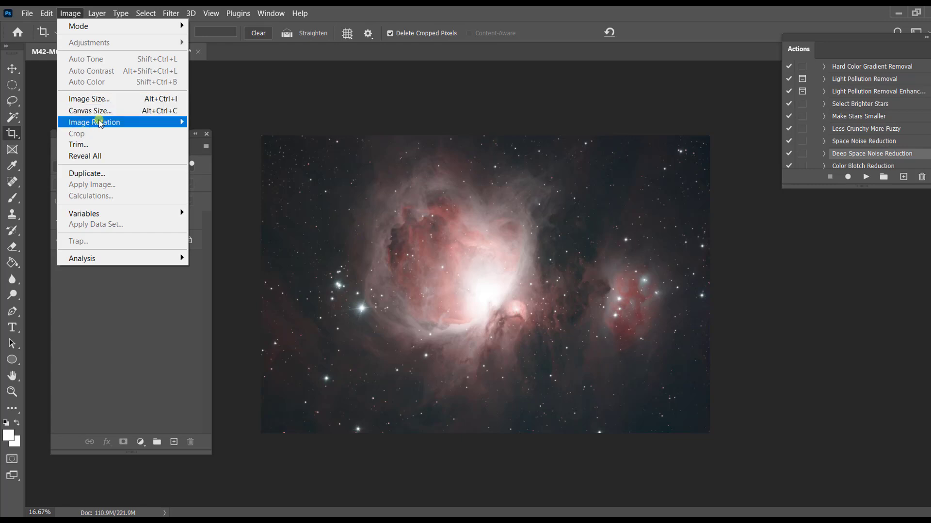
{"action": "mouse_move", "coordinate": [97, 122]}
{"action": "left_click", "coordinate": [291, 177]}
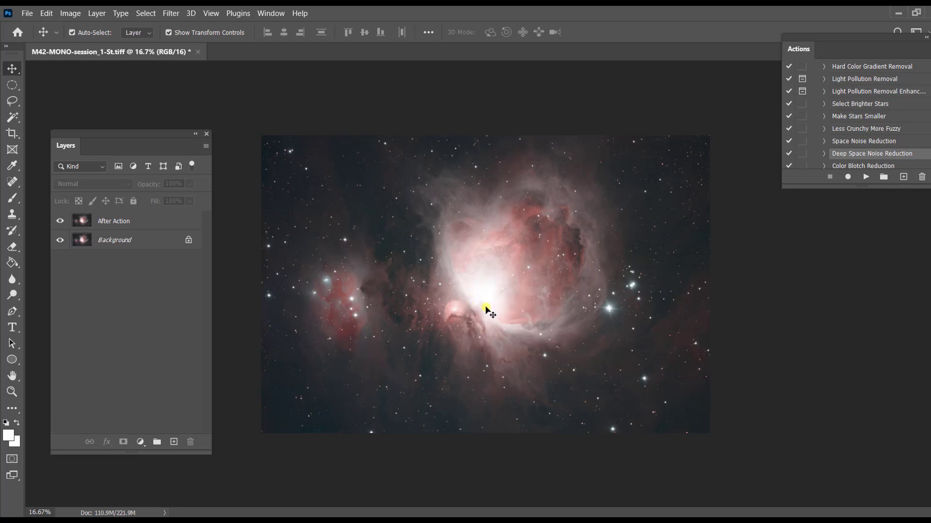
Select the After Action layer and flatten all layers into the Background
{"action": "left_click", "coordinate": [126, 222]}
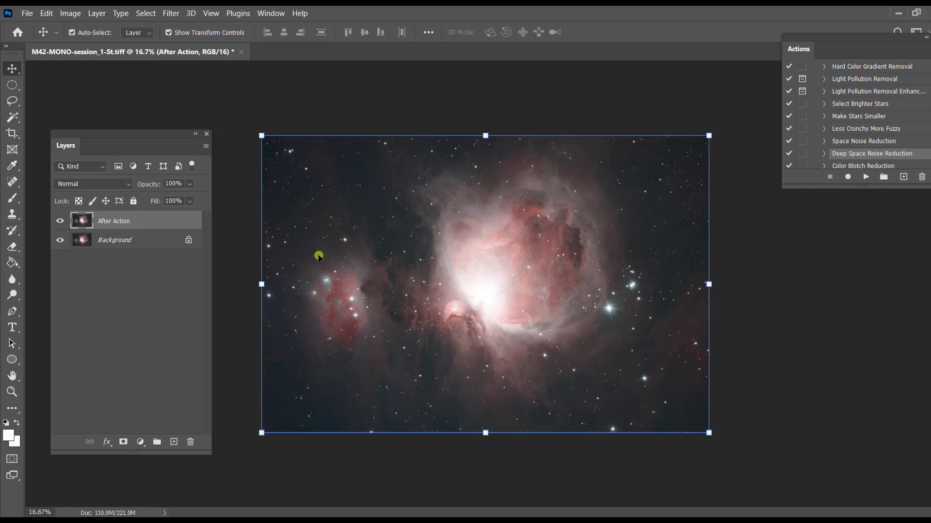
{"action": "left_click", "coordinate": [103, 14]}
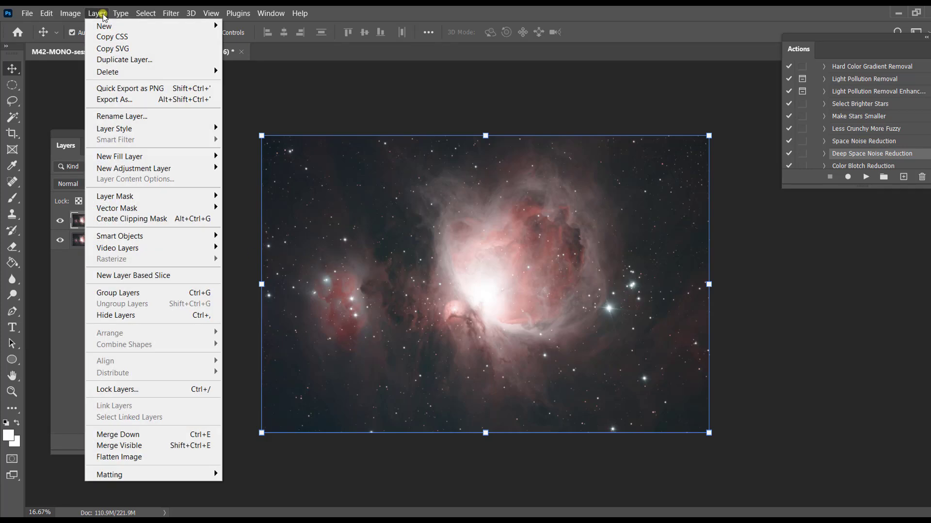
{"action": "left_click", "coordinate": [210, 457]}
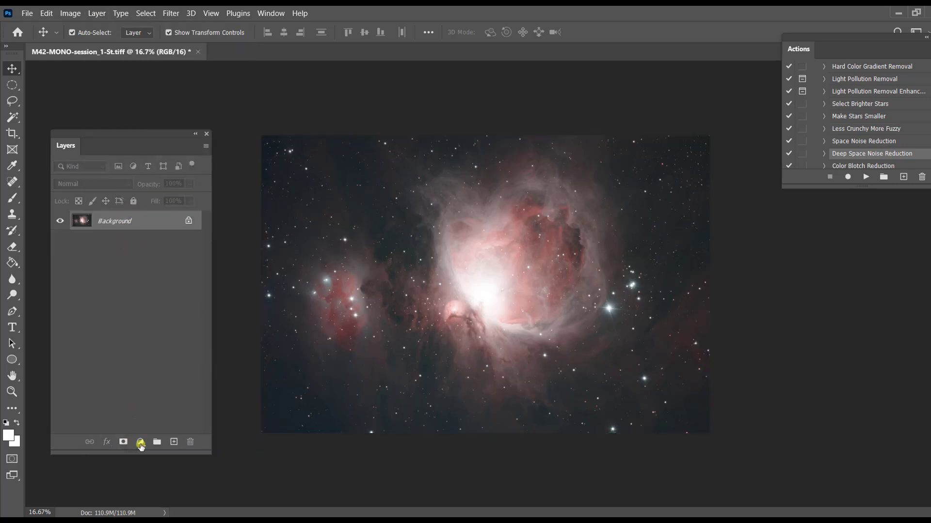
Add a Curves adjustment layer lowering midtones: input 112 to 99, 182 to 158
{"action": "left_click", "coordinate": [141, 445]}
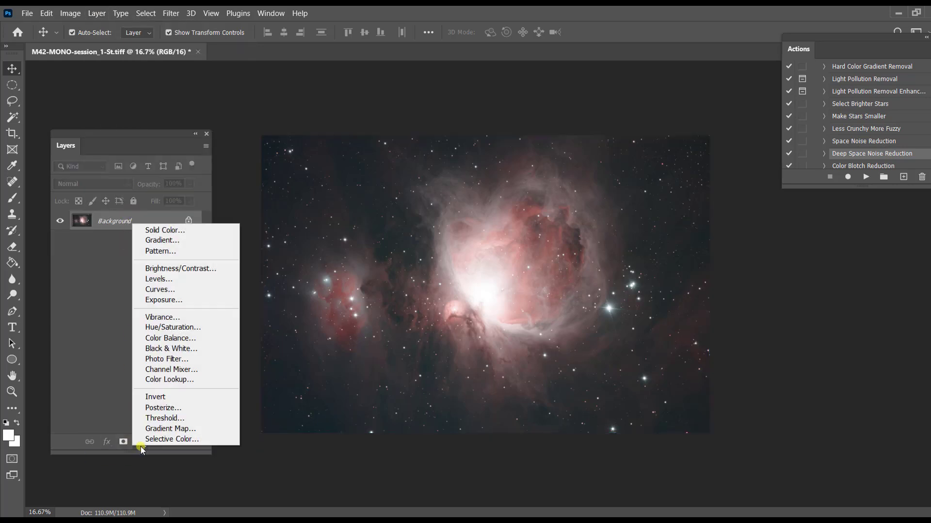
{"action": "left_click", "coordinate": [175, 289]}
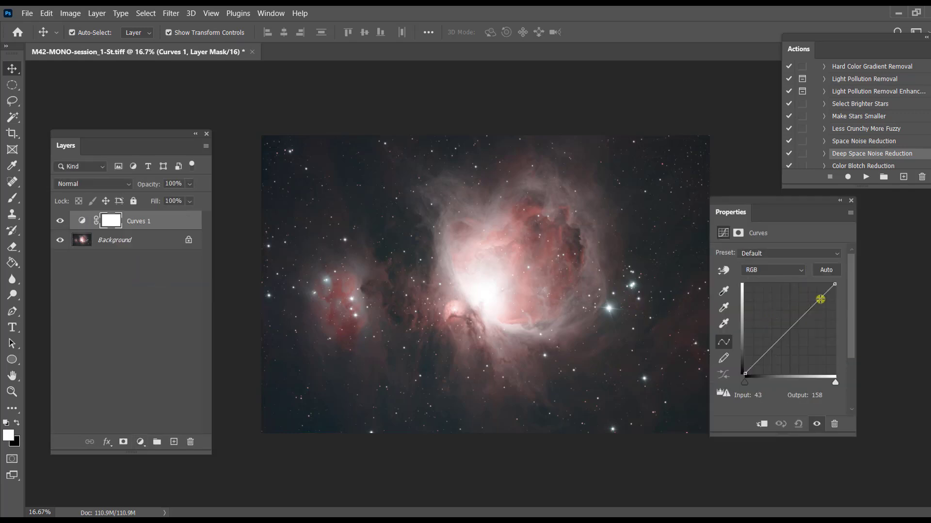
{"action": "left_click_drag", "start_coordinate": [820, 299], "coordinate": [824, 303]}
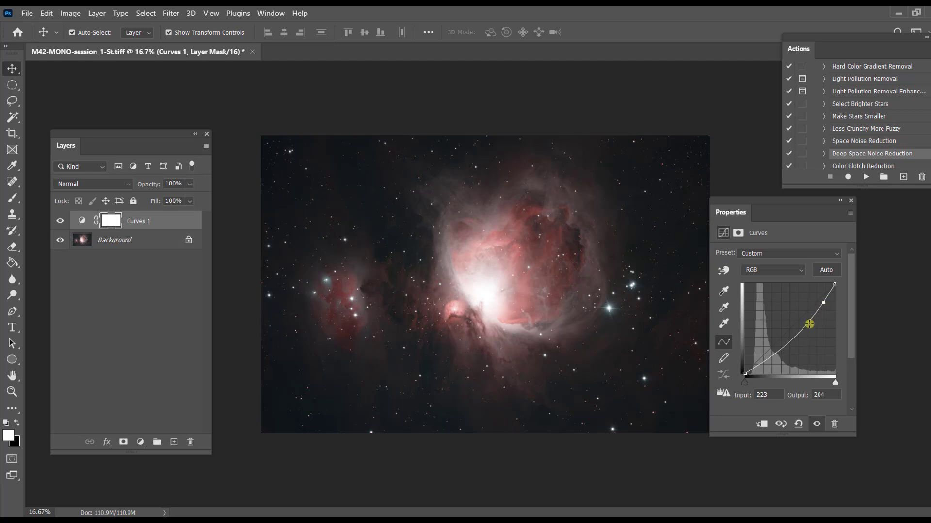
{"action": "left_click_drag", "start_coordinate": [800, 333], "coordinate": [791, 331]}
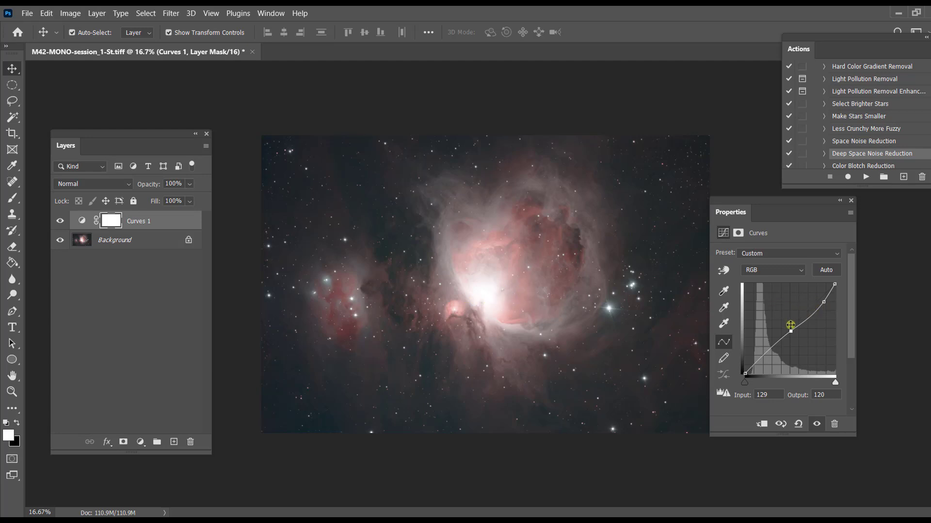
{"action": "left_click_drag", "start_coordinate": [790, 332], "coordinate": [790, 337]}
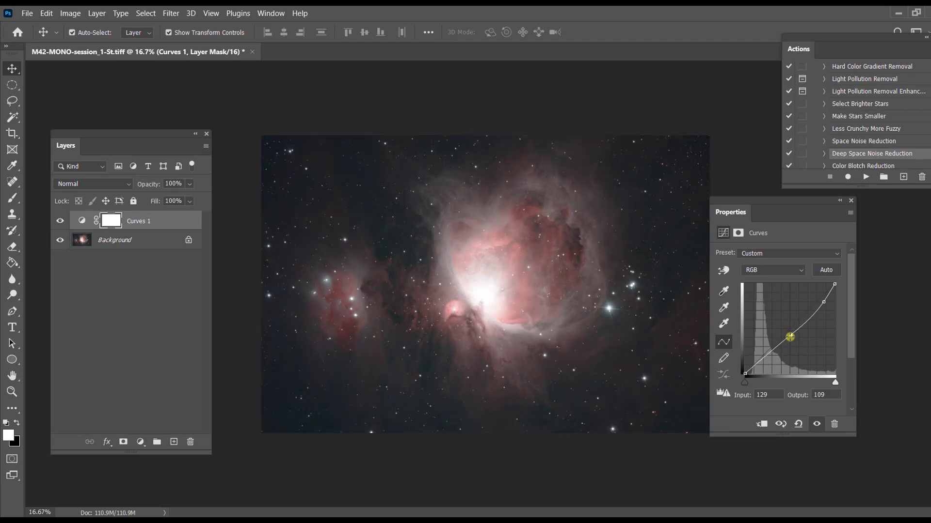
{"action": "left_click_drag", "start_coordinate": [790, 337], "coordinate": [791, 338]}
{"action": "left_click_drag", "start_coordinate": [789, 338], "coordinate": [788, 338]}
{"action": "left_click_drag", "start_coordinate": [823, 302], "coordinate": [820, 298]}
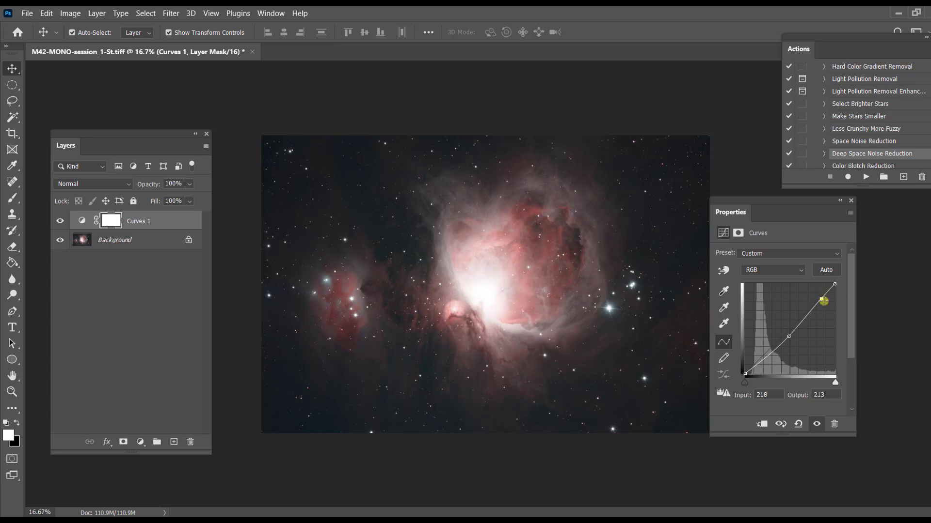
{"action": "left_click_drag", "start_coordinate": [823, 301], "coordinate": [826, 300]}
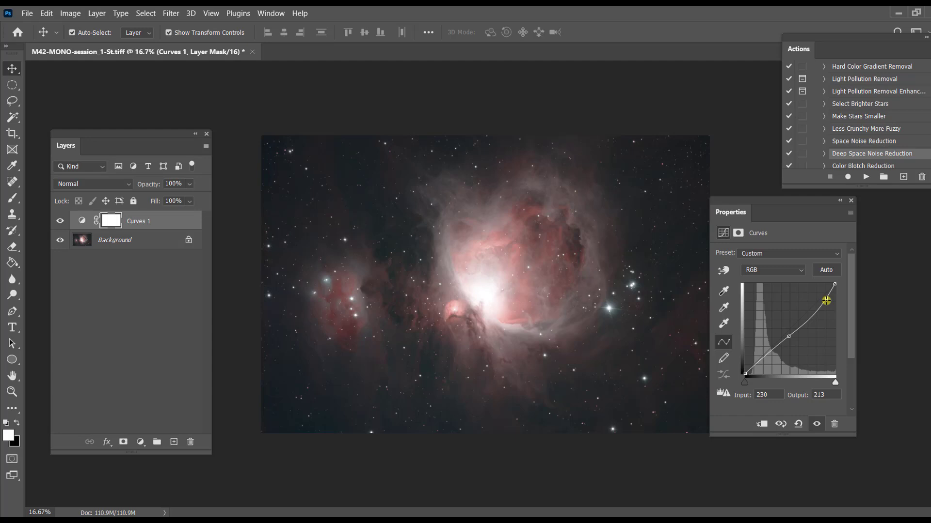
{"action": "left_click_drag", "start_coordinate": [789, 336], "coordinate": [808, 319]}
{"action": "left_click_drag", "start_coordinate": [826, 299], "coordinate": [825, 299]}
Close the curve settings and toggle Curves 1 off and on to compare the nebula
{"action": "left_click", "coordinate": [809, 319]}
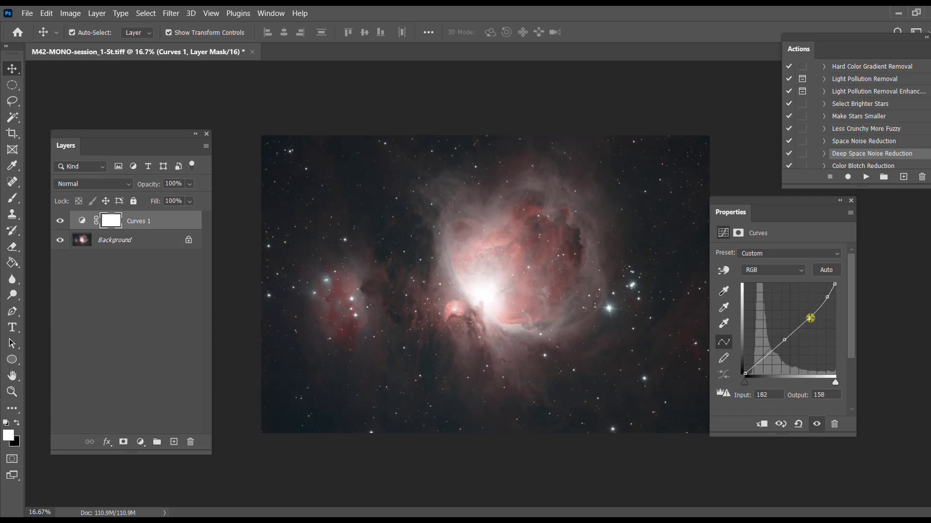
{"action": "left_click", "coordinate": [785, 340]}
{"action": "left_click", "coordinate": [849, 199]}
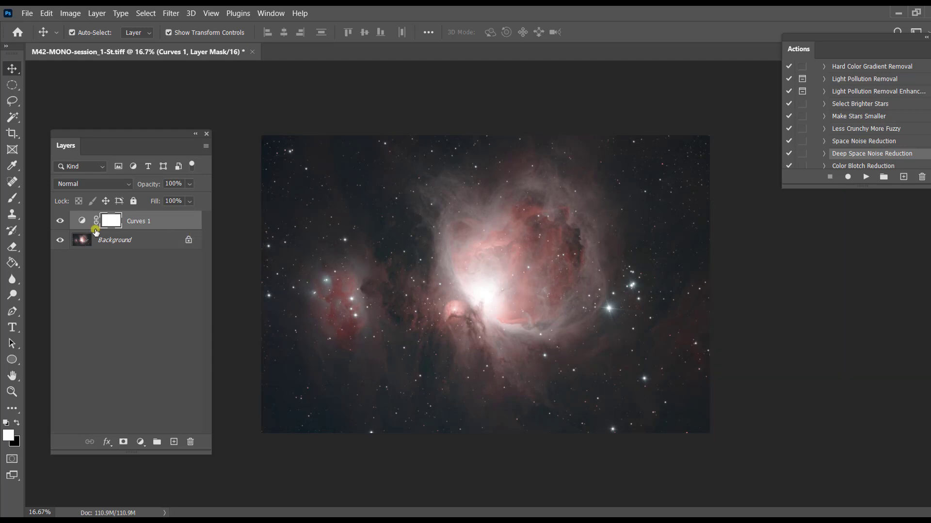
{"action": "left_click", "coordinate": [58, 221]}
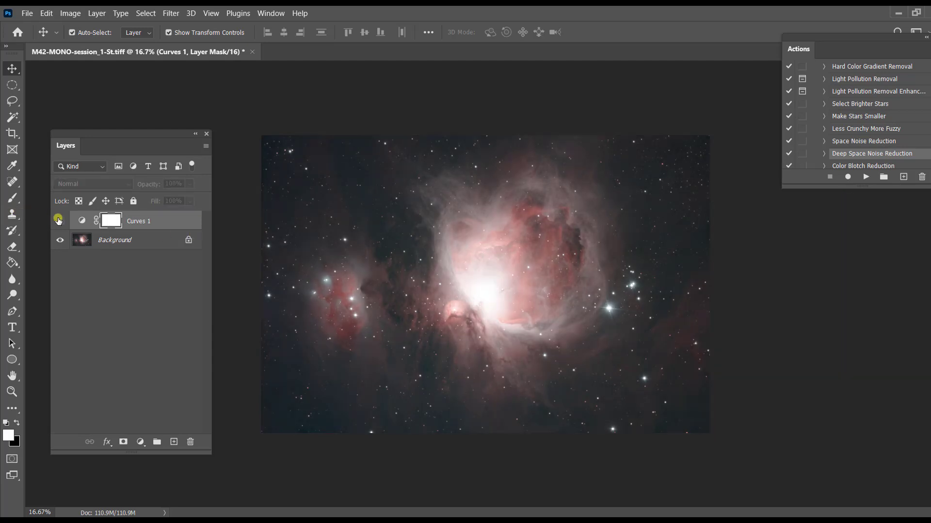
{"action": "left_click", "coordinate": [59, 220]}
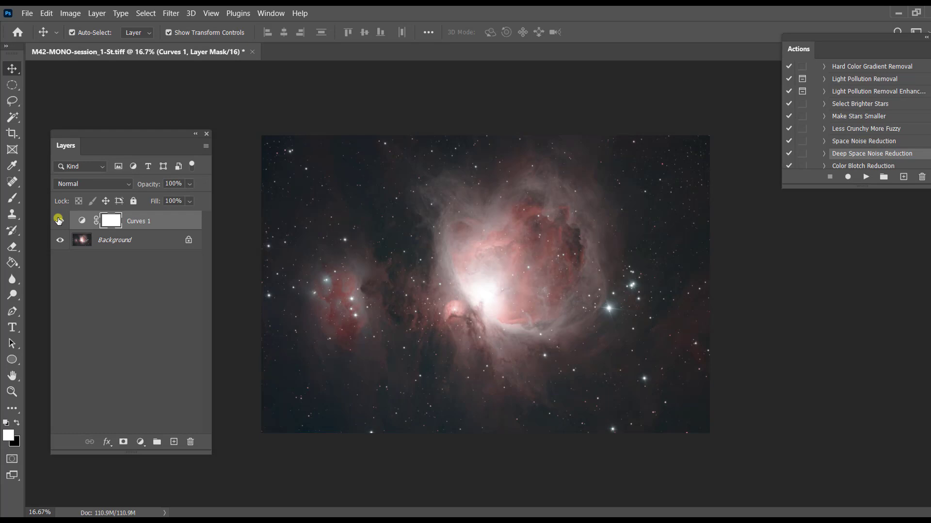
{"action": "left_click", "coordinate": [58, 221]}
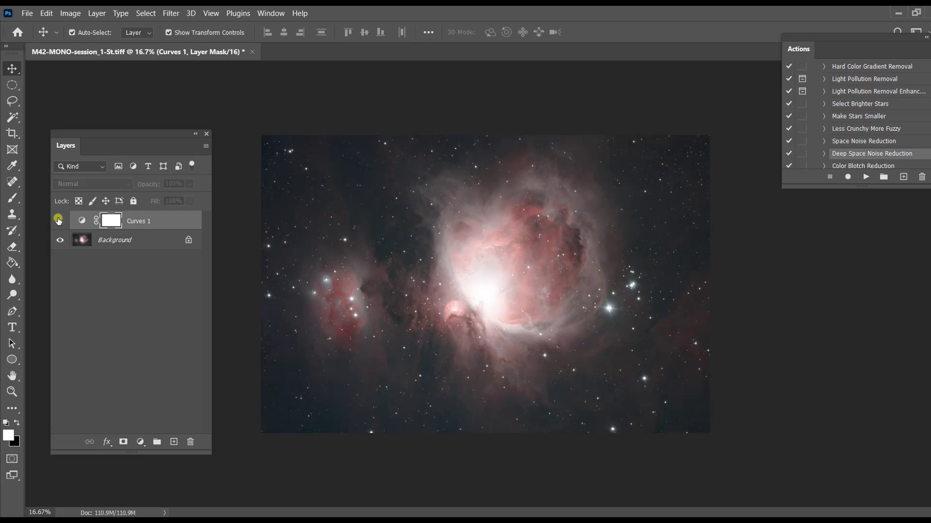
{"action": "left_click", "coordinate": [59, 220]}
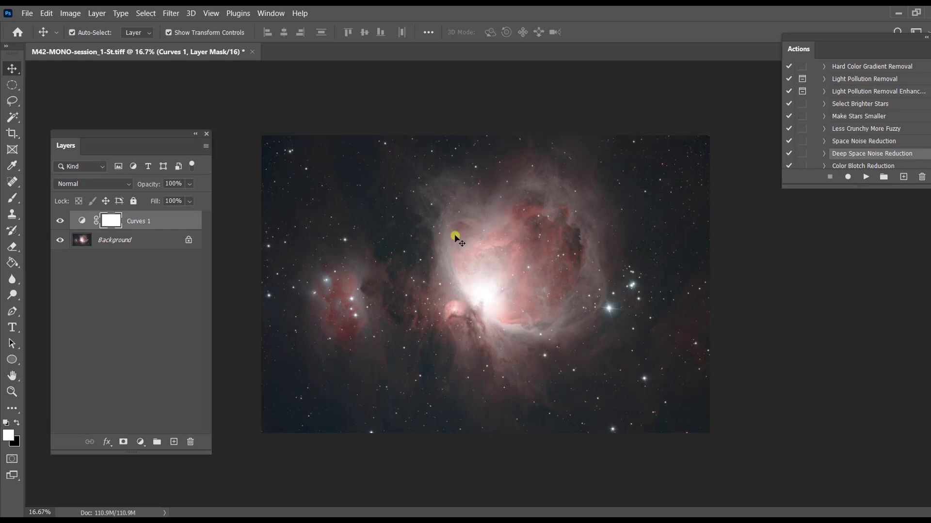
{"action": "left_click", "coordinate": [60, 219]}
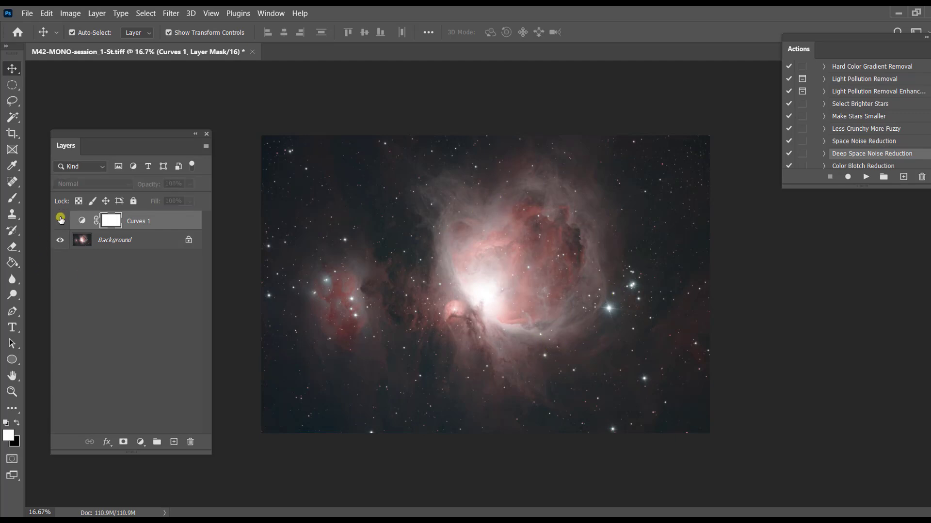
{"action": "left_click", "coordinate": [60, 220]}
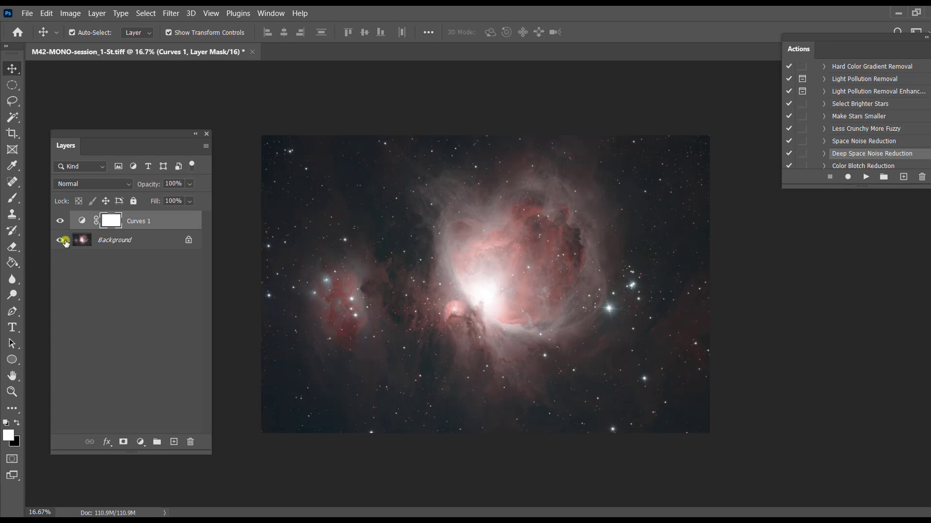
Add a Curves 2 adjustment layer with a gentle highlight point, 214 to 216
{"action": "left_click", "coordinate": [140, 442]}
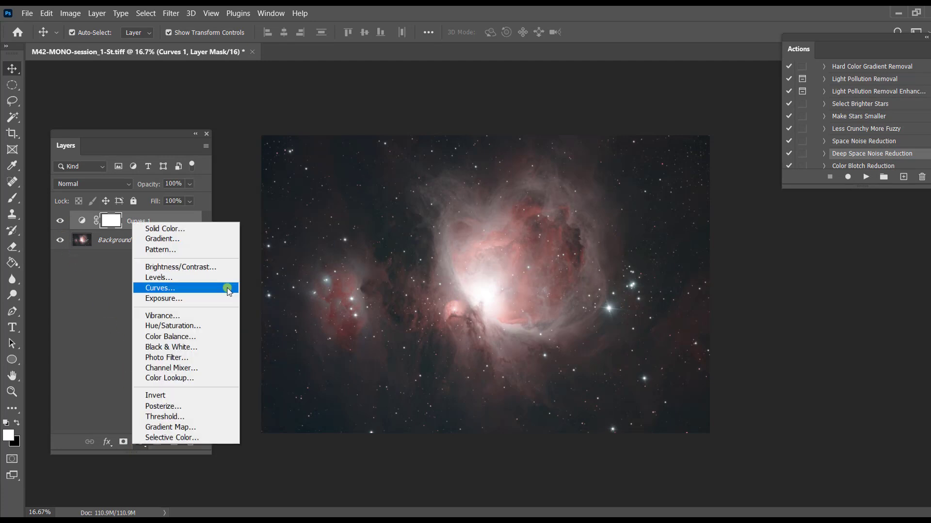
{"action": "left_click", "coordinate": [228, 290]}
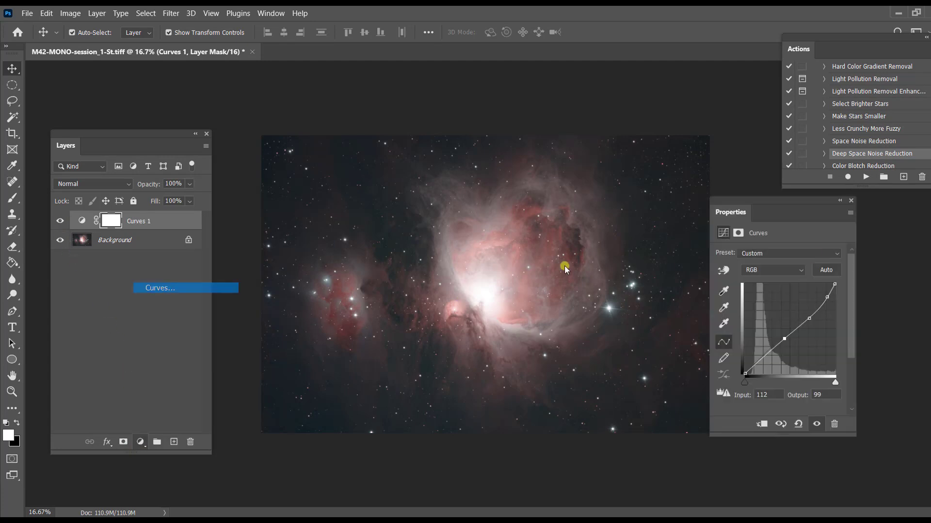
{"action": "left_click", "coordinate": [821, 298]}
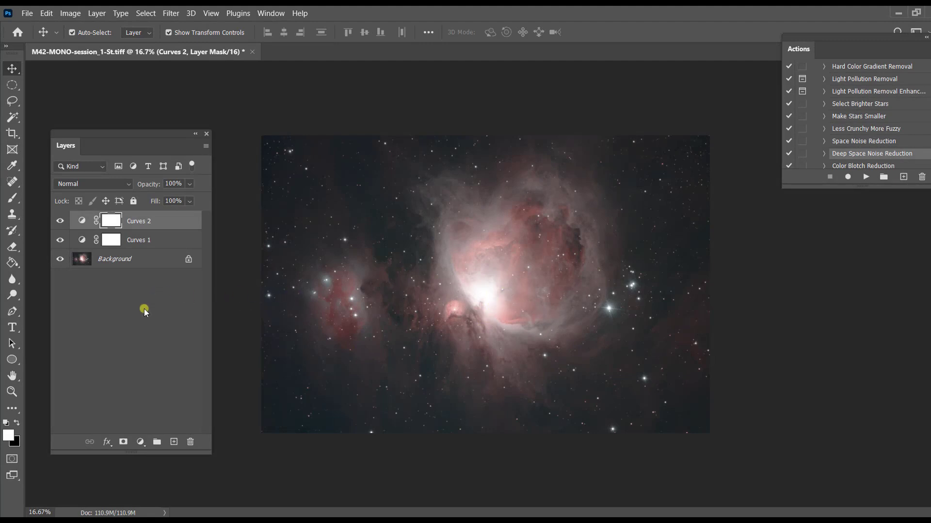
Add a Hue/Saturation adjustment layer with master saturation raised to +6
{"action": "left_click", "coordinate": [145, 445]}
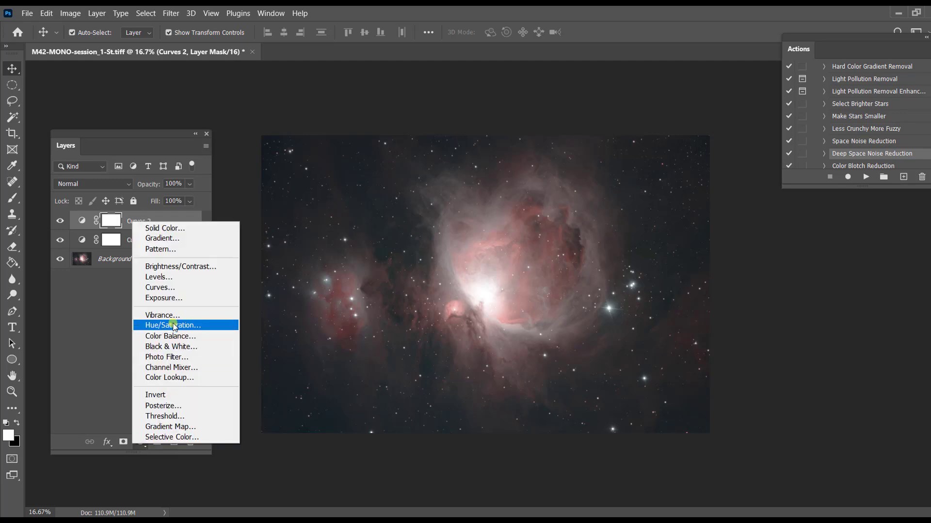
{"action": "left_click", "coordinate": [269, 312]}
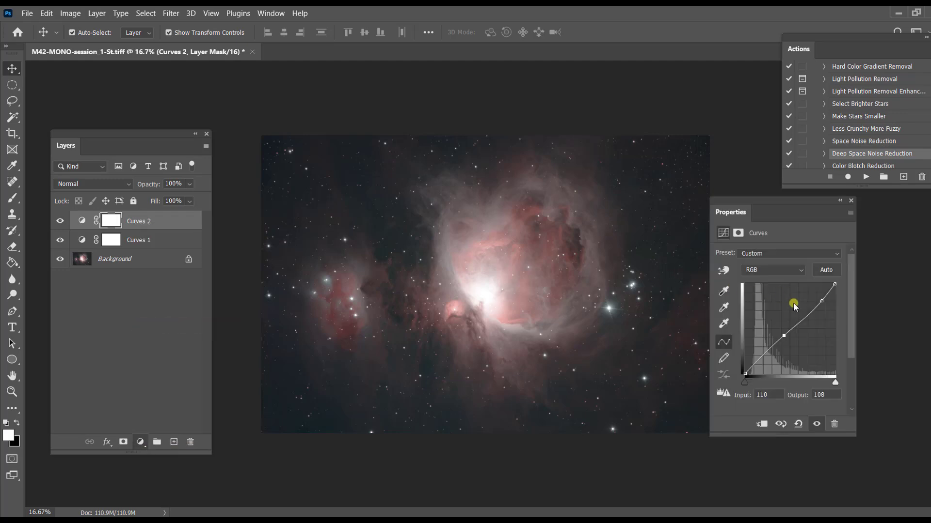
{"action": "left_click_drag", "start_coordinate": [790, 326], "coordinate": [780, 326]}
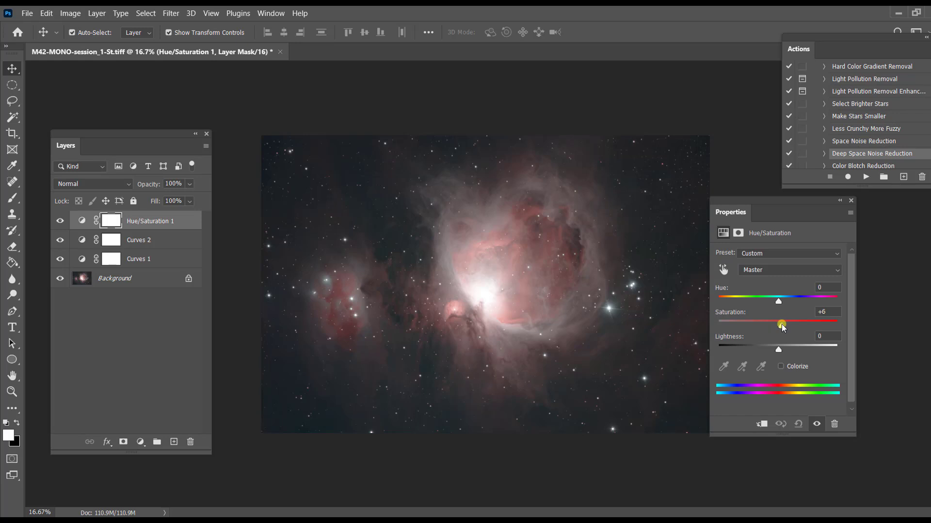
{"action": "left_click", "coordinate": [852, 201]}
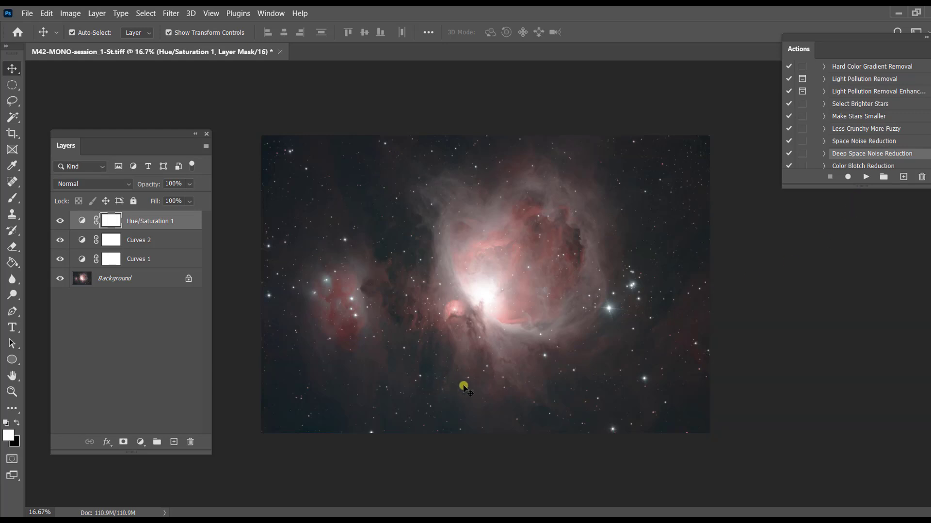